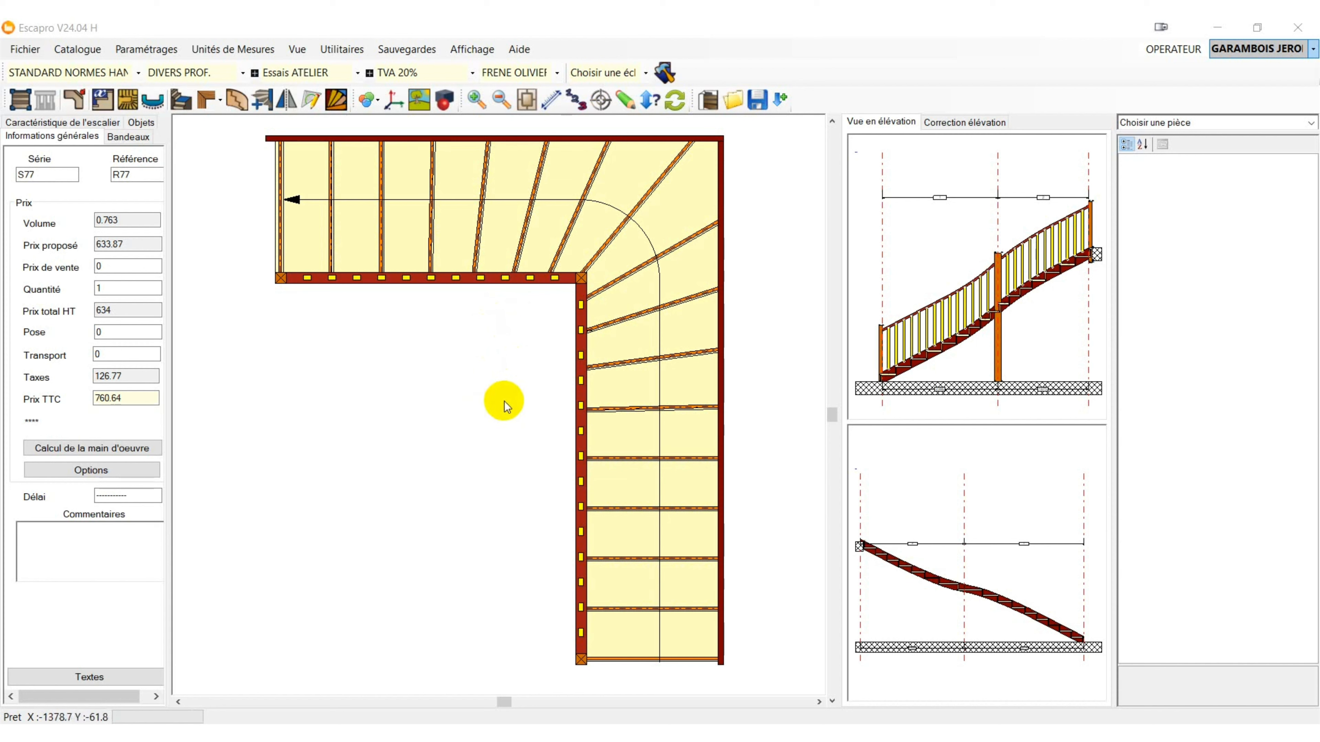
Export all DXF files of work 77 (series S77) into a folder per work.
{"action": "left_click", "coordinate": [26, 49]}
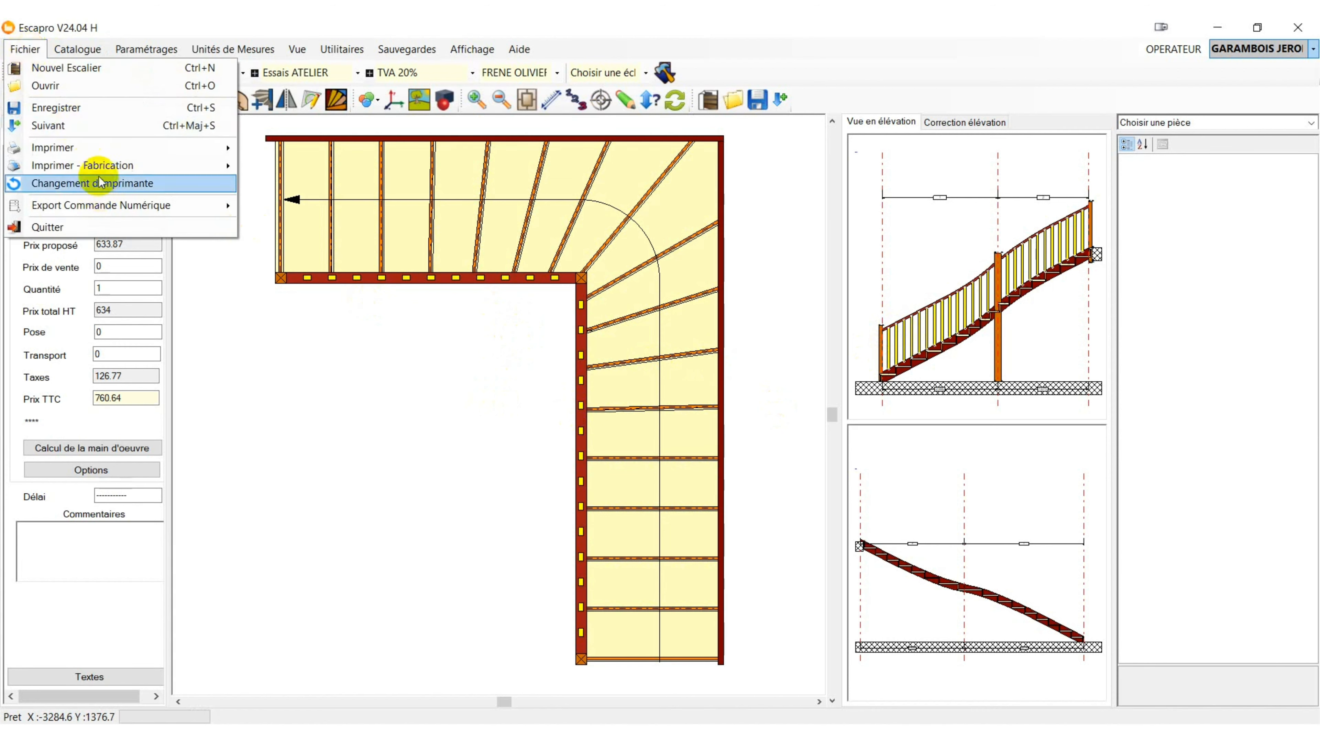
{"action": "mouse_move", "coordinate": [108, 204]}
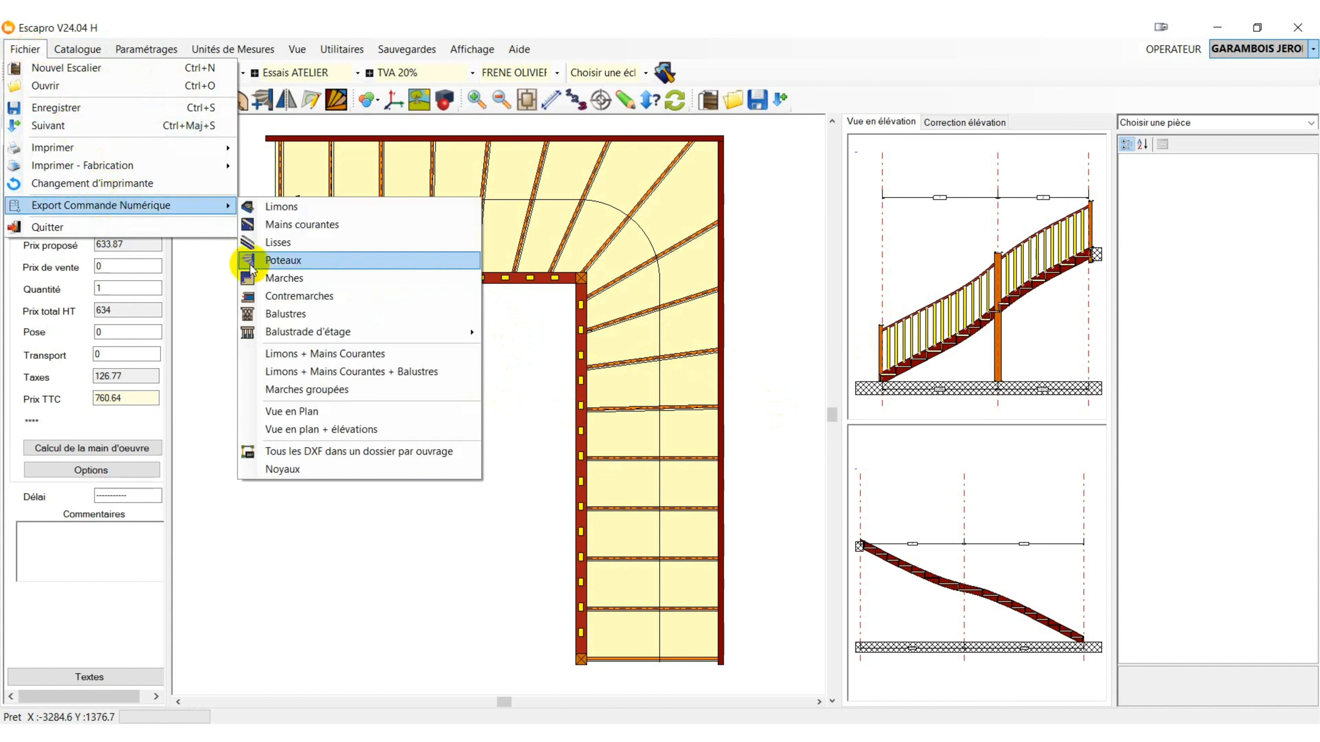
{"action": "left_click", "coordinate": [345, 452]}
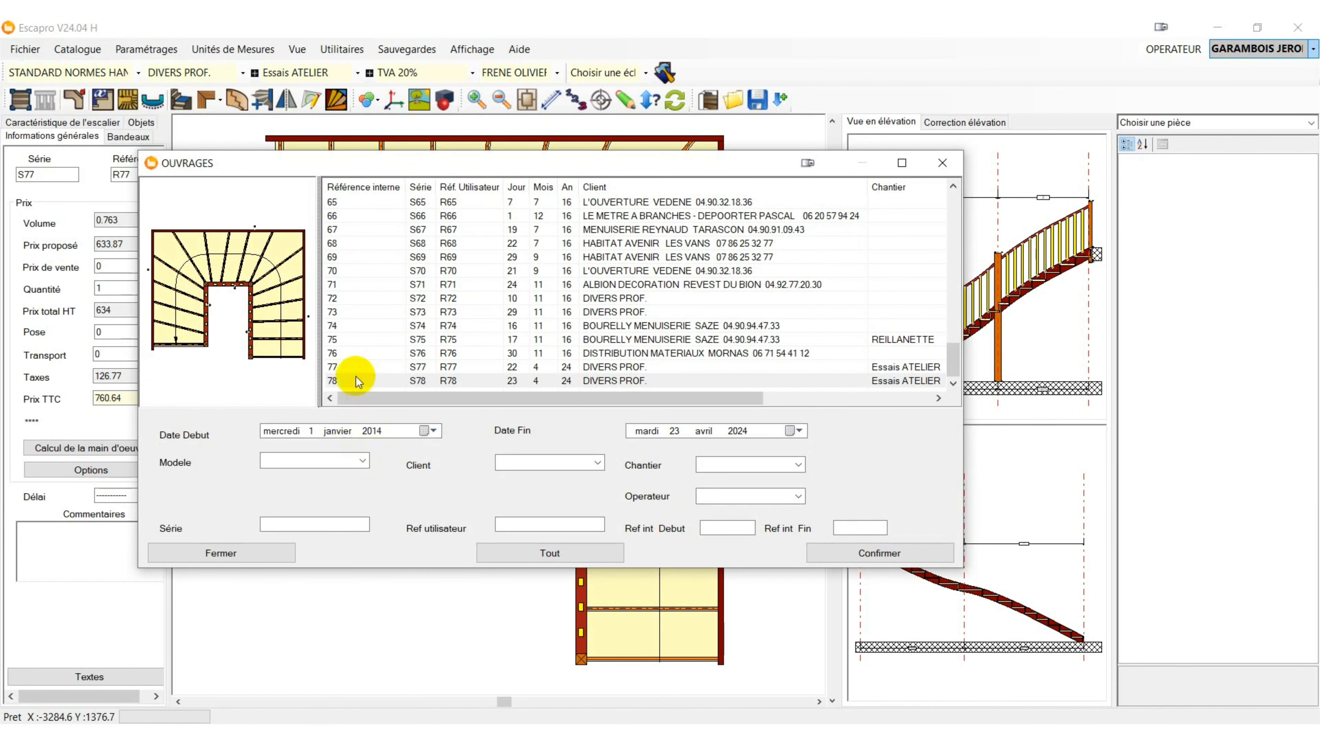
{"action": "left_click", "coordinate": [351, 368]}
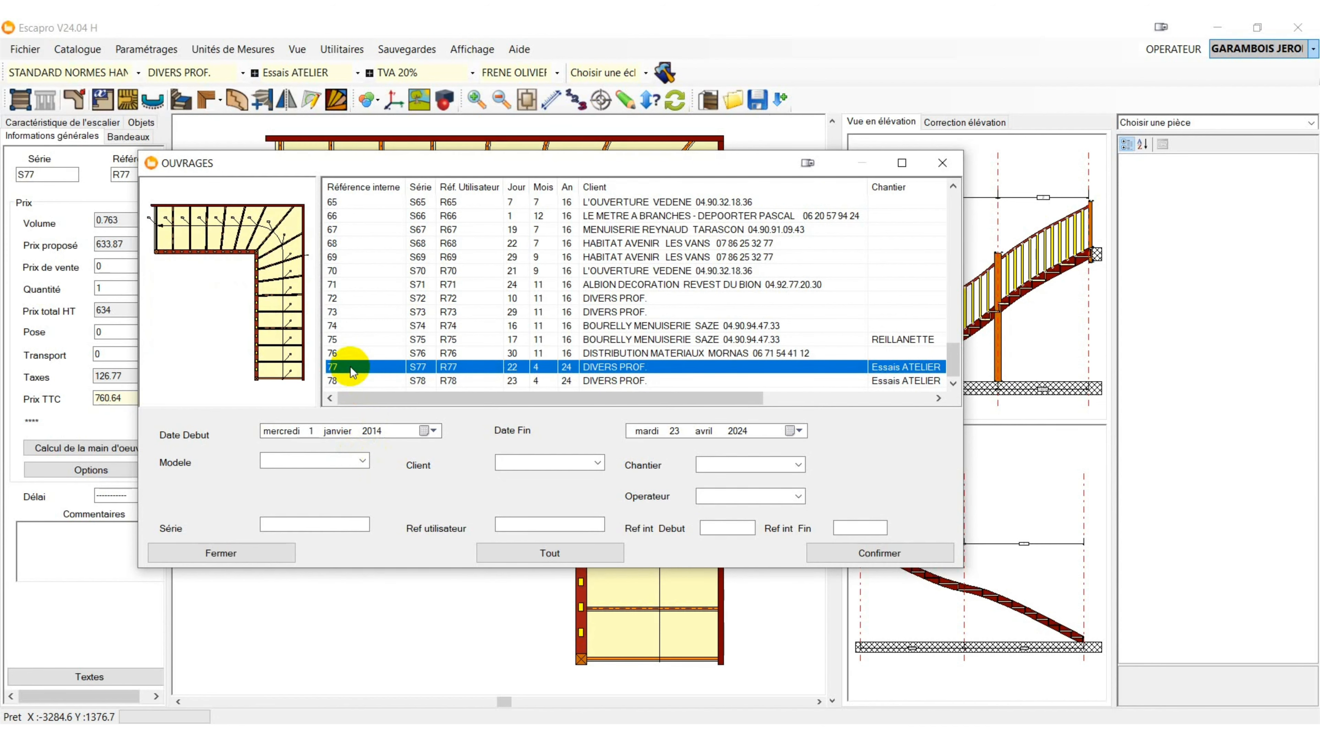
{"action": "left_click", "coordinate": [869, 554]}
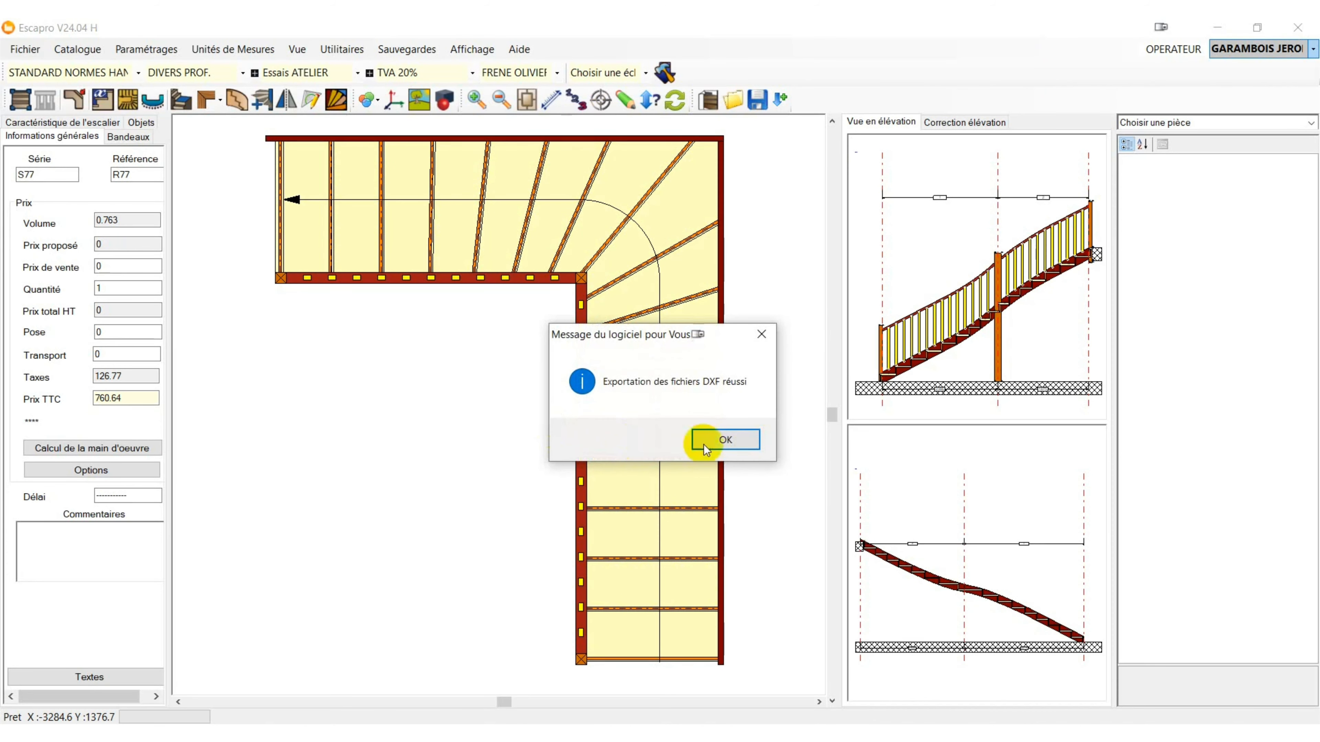
{"action": "left_click", "coordinate": [739, 440]}
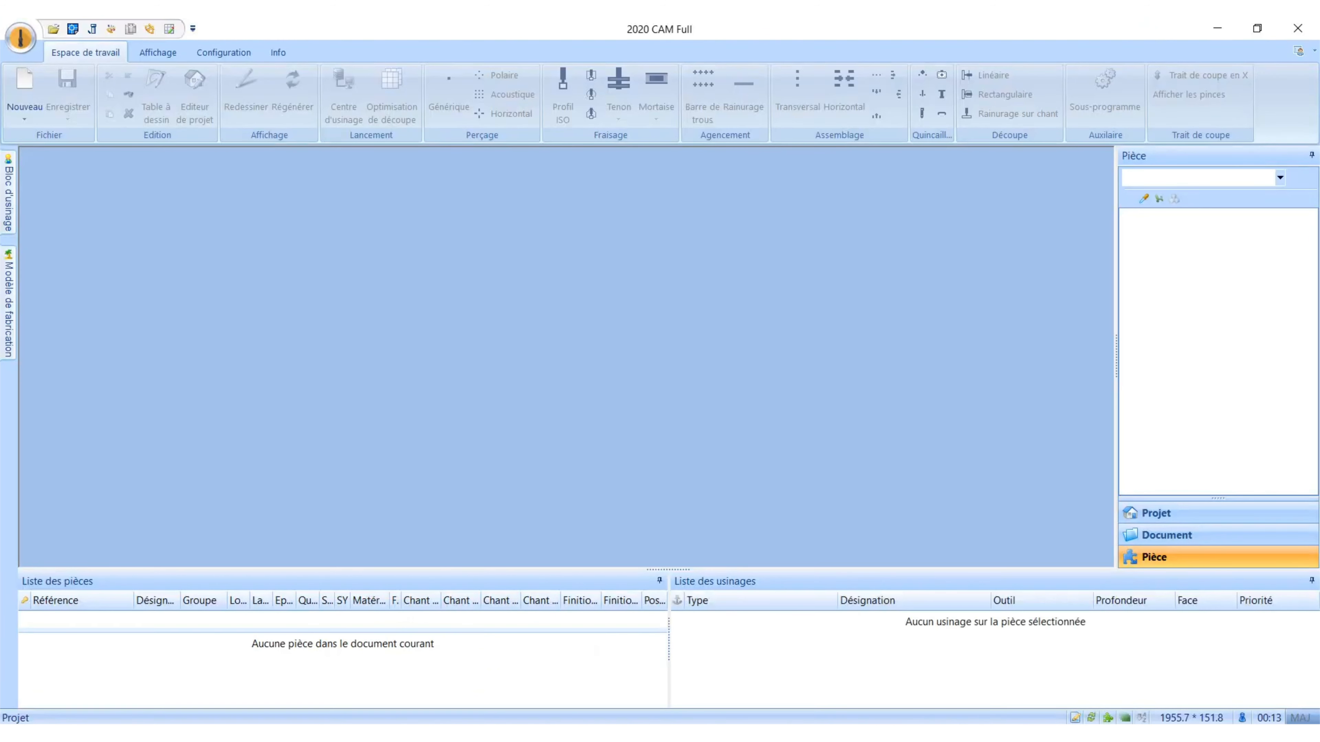
Switch to 2020 CAM and choose the LIMONS folder under Escalier, S77 as the source for the DXF import.
{"action": "left_click", "coordinate": [133, 30]}
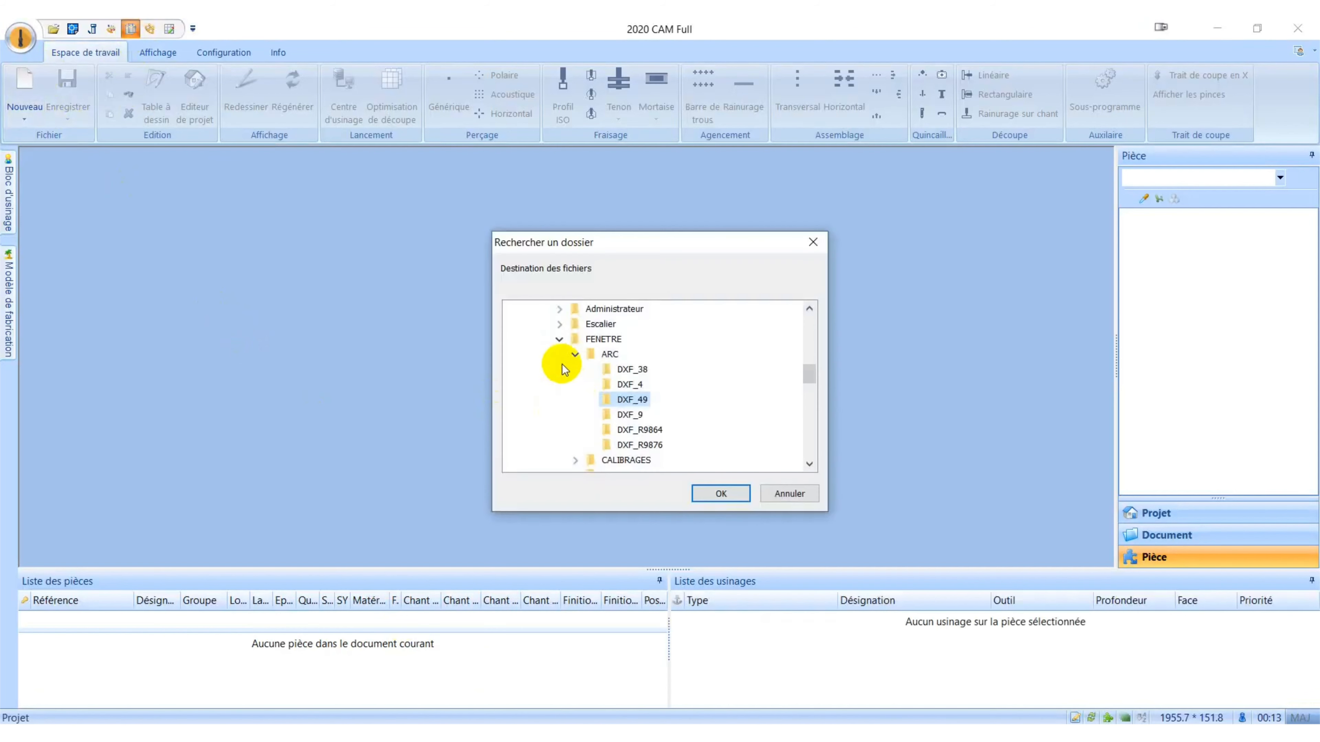
{"action": "left_click", "coordinate": [575, 356]}
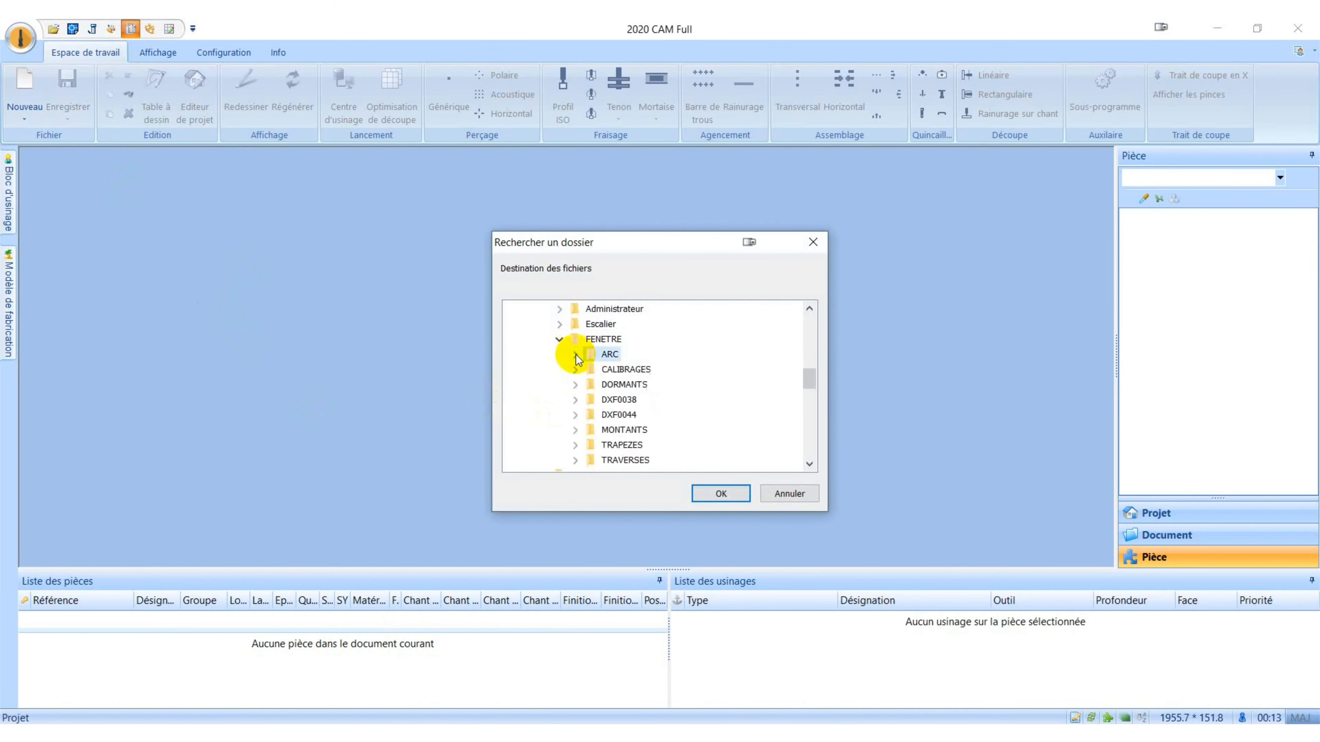
{"action": "left_click", "coordinate": [560, 341]}
{"action": "left_click", "coordinate": [560, 324]}
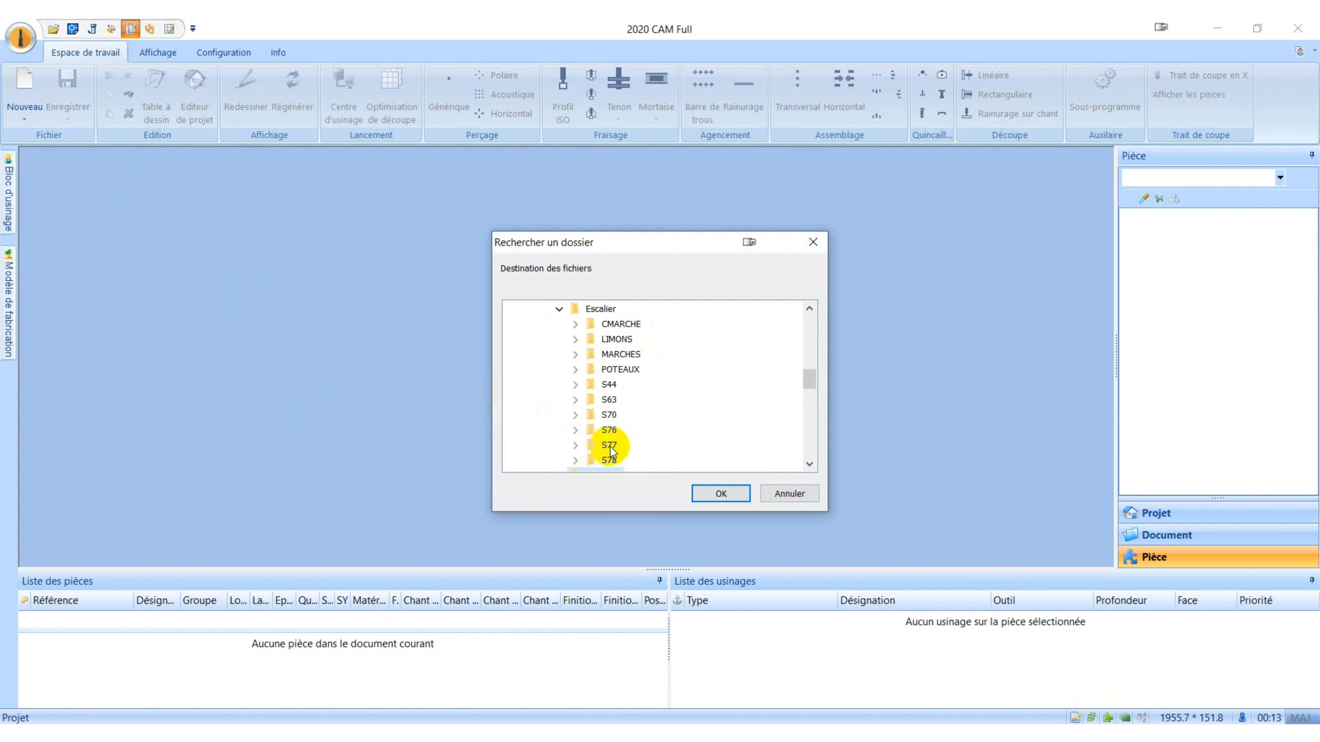
{"action": "left_click", "coordinate": [575, 446]}
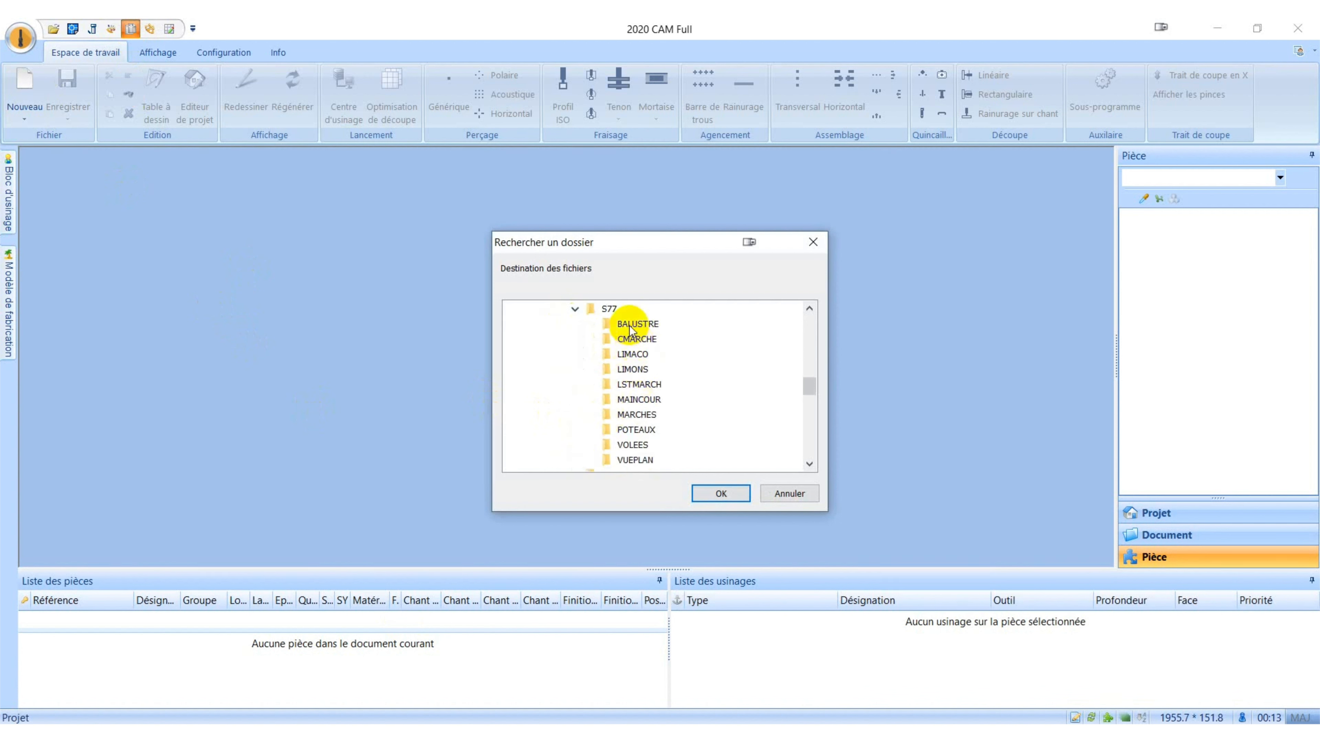
{"action": "left_click", "coordinate": [637, 370]}
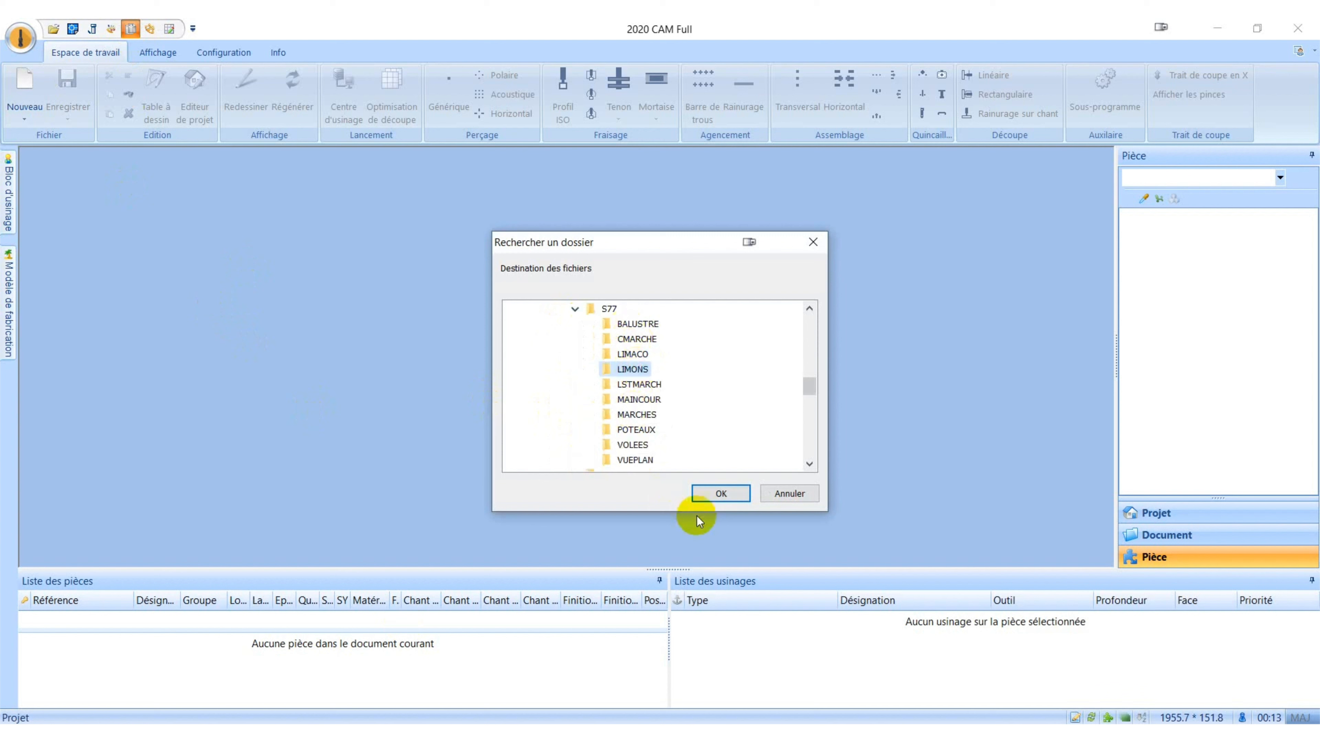
{"action": "left_click", "coordinate": [720, 494]}
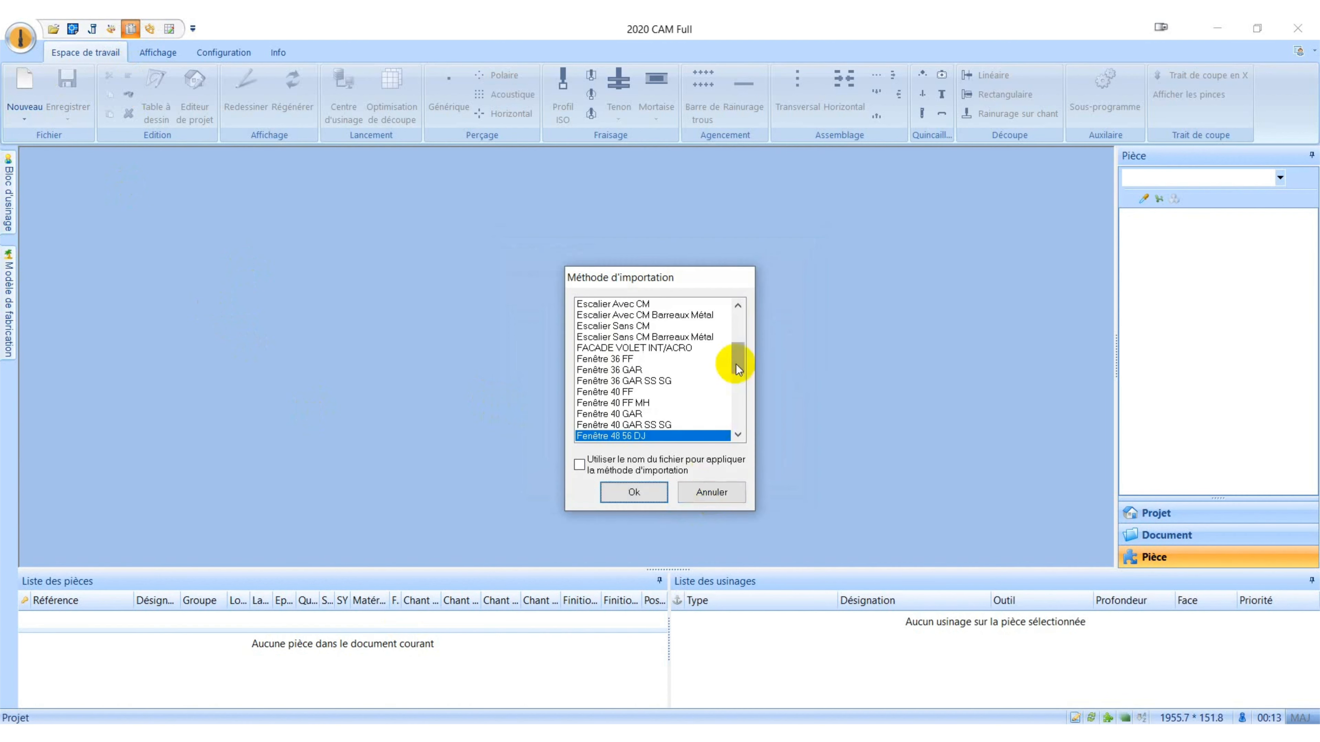
Import the stringer files with the Escalier Avec CM import method.
{"action": "left_click_drag", "start_coordinate": [740, 364], "coordinate": [710, 351]}
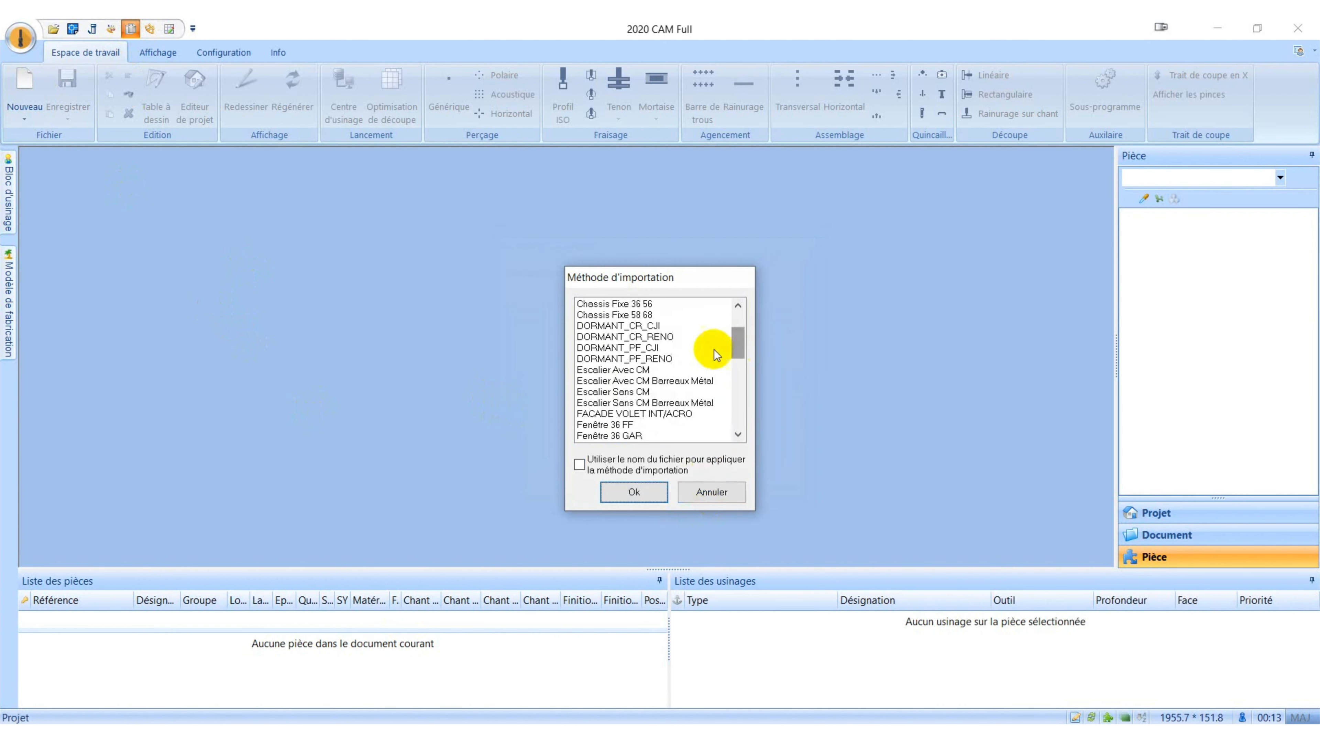
{"action": "left_click", "coordinate": [650, 371]}
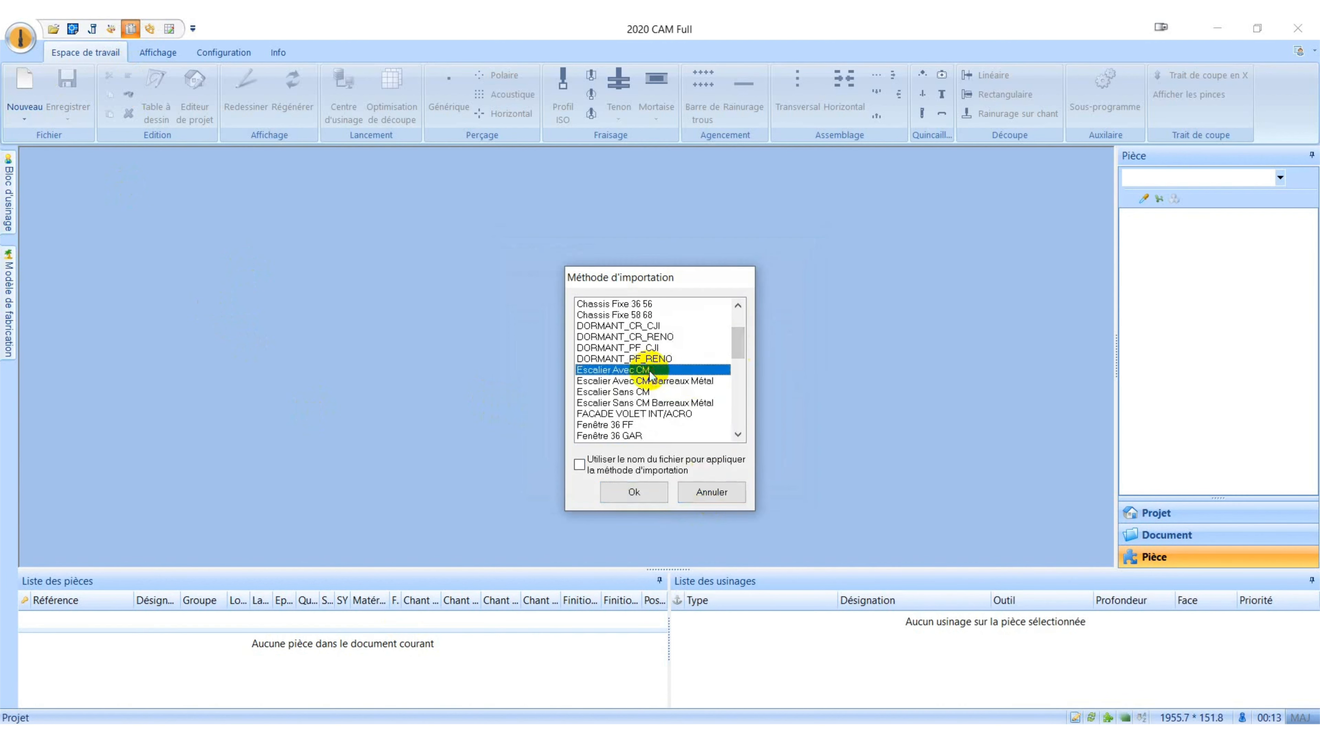
{"action": "left_click", "coordinate": [635, 493]}
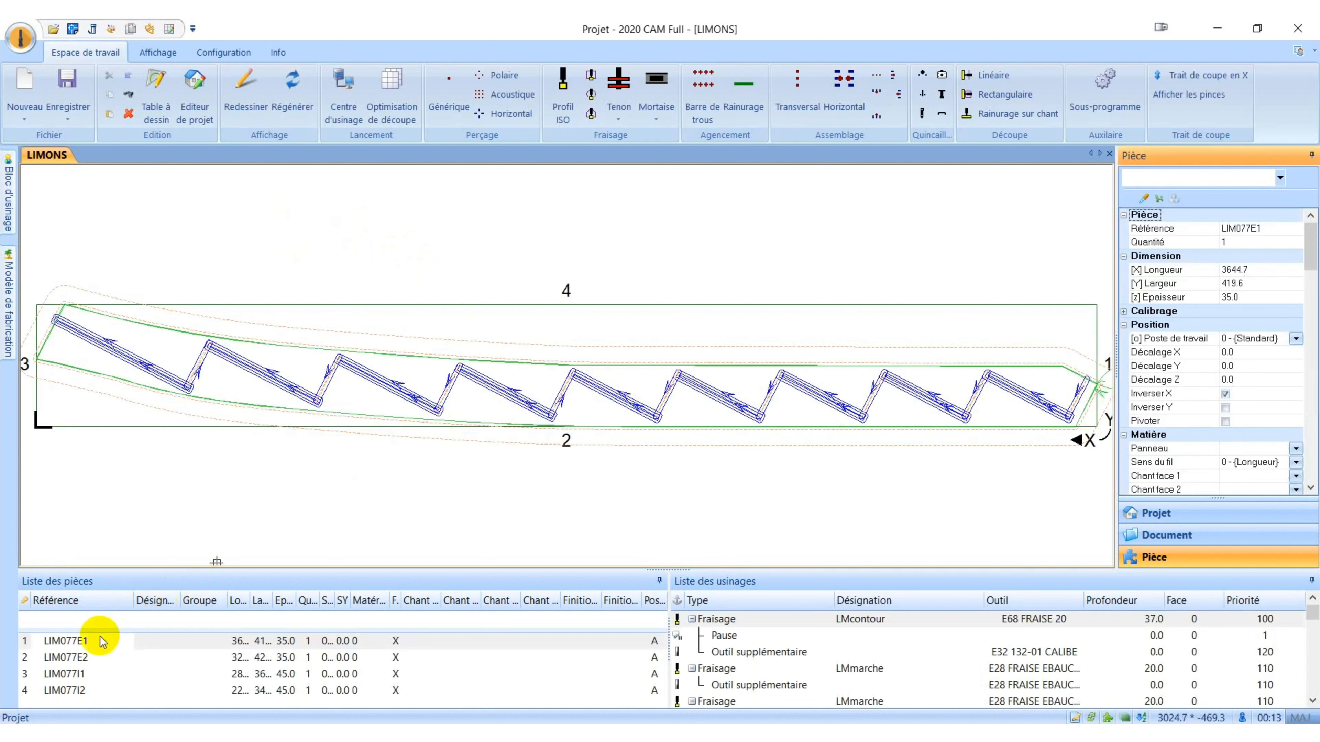
Display the imported stringers LIM077E1, LIM077E2 and LIM077I1 one after another.
{"action": "left_click", "coordinate": [79, 643]}
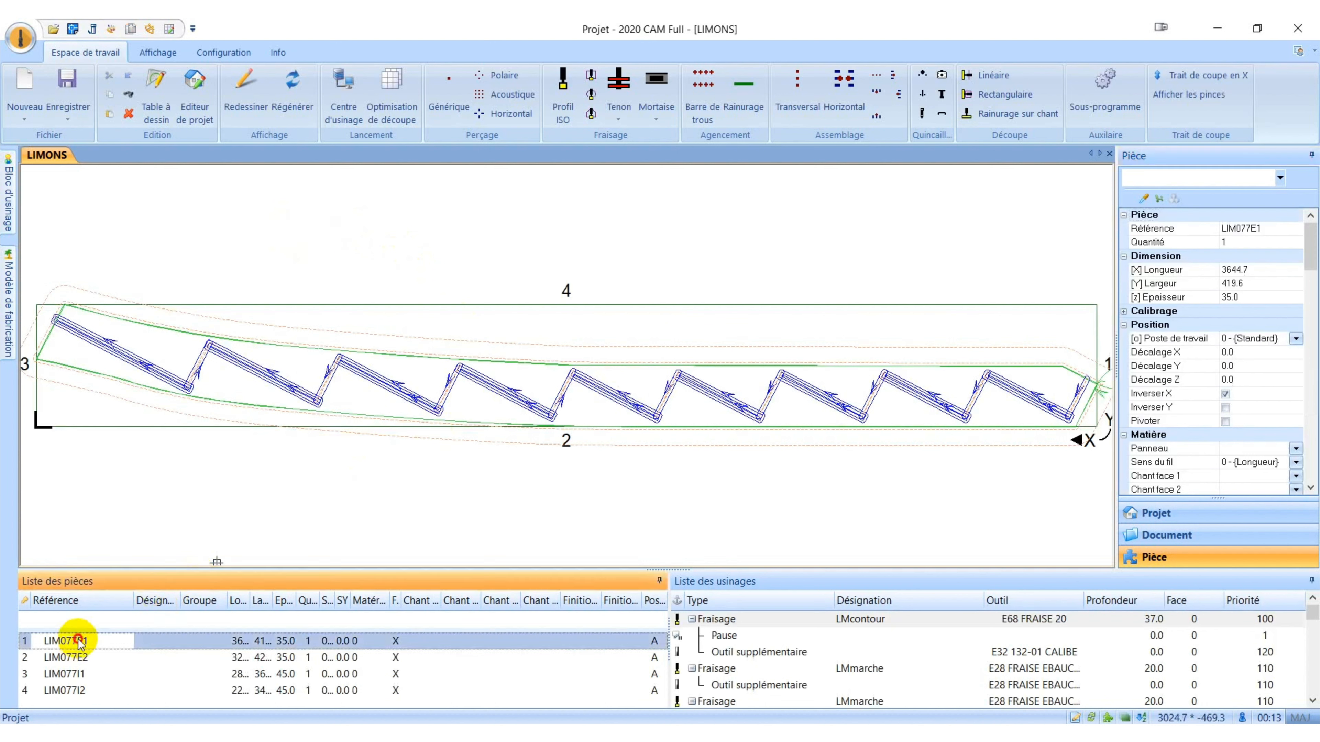
{"action": "left_click", "coordinate": [82, 658]}
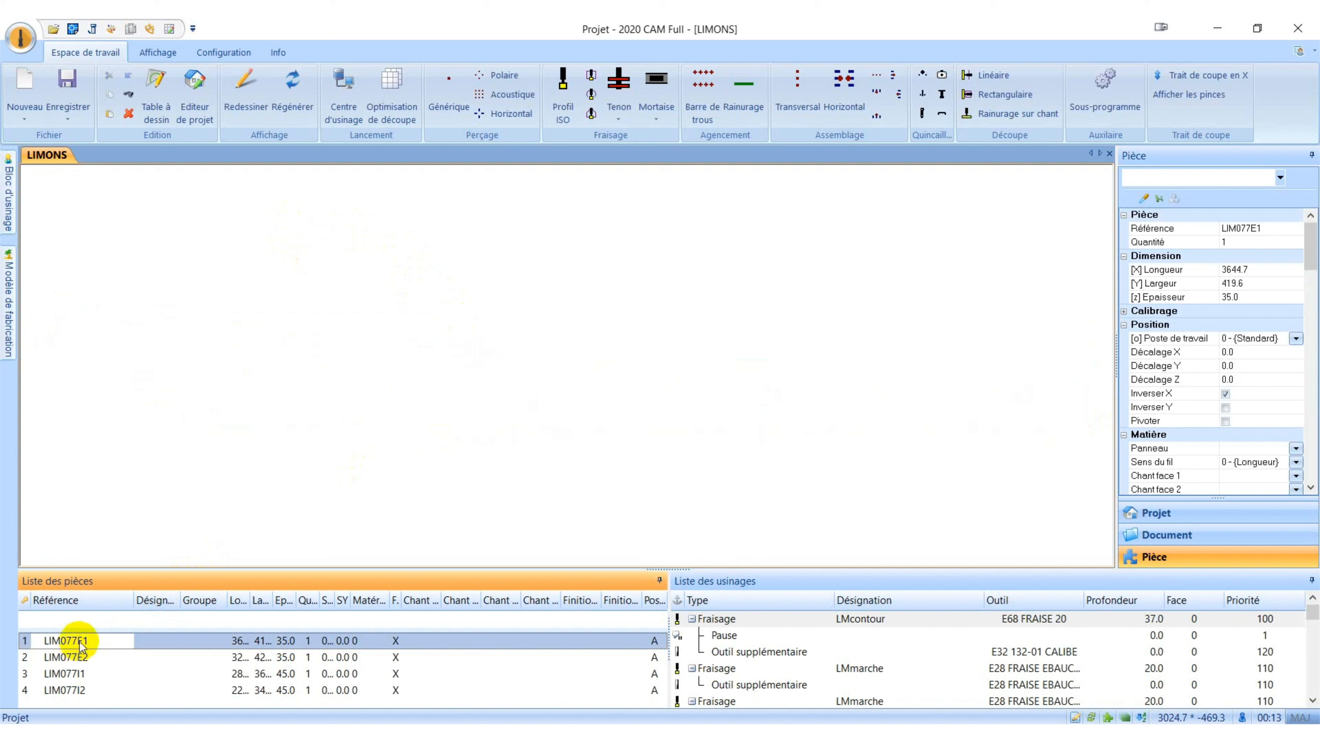
{"action": "left_click", "coordinate": [80, 658]}
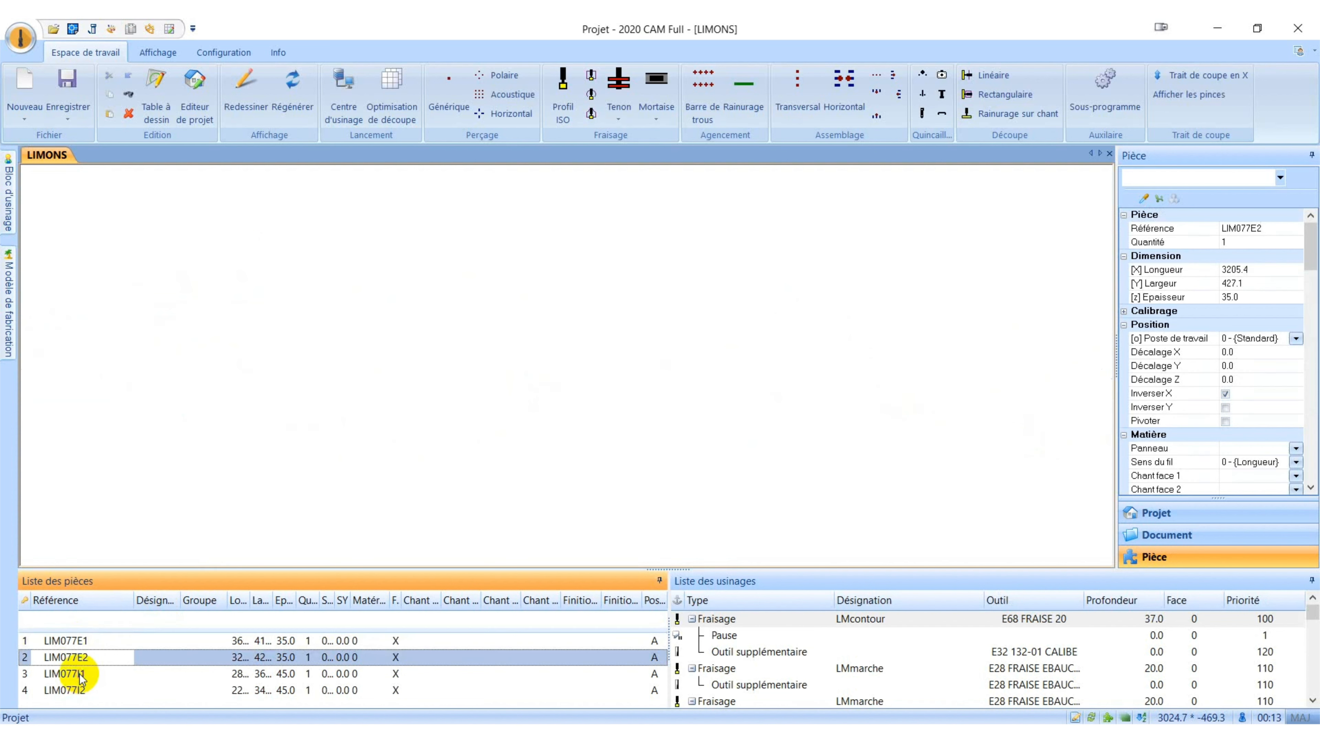
{"action": "left_click", "coordinate": [81, 674]}
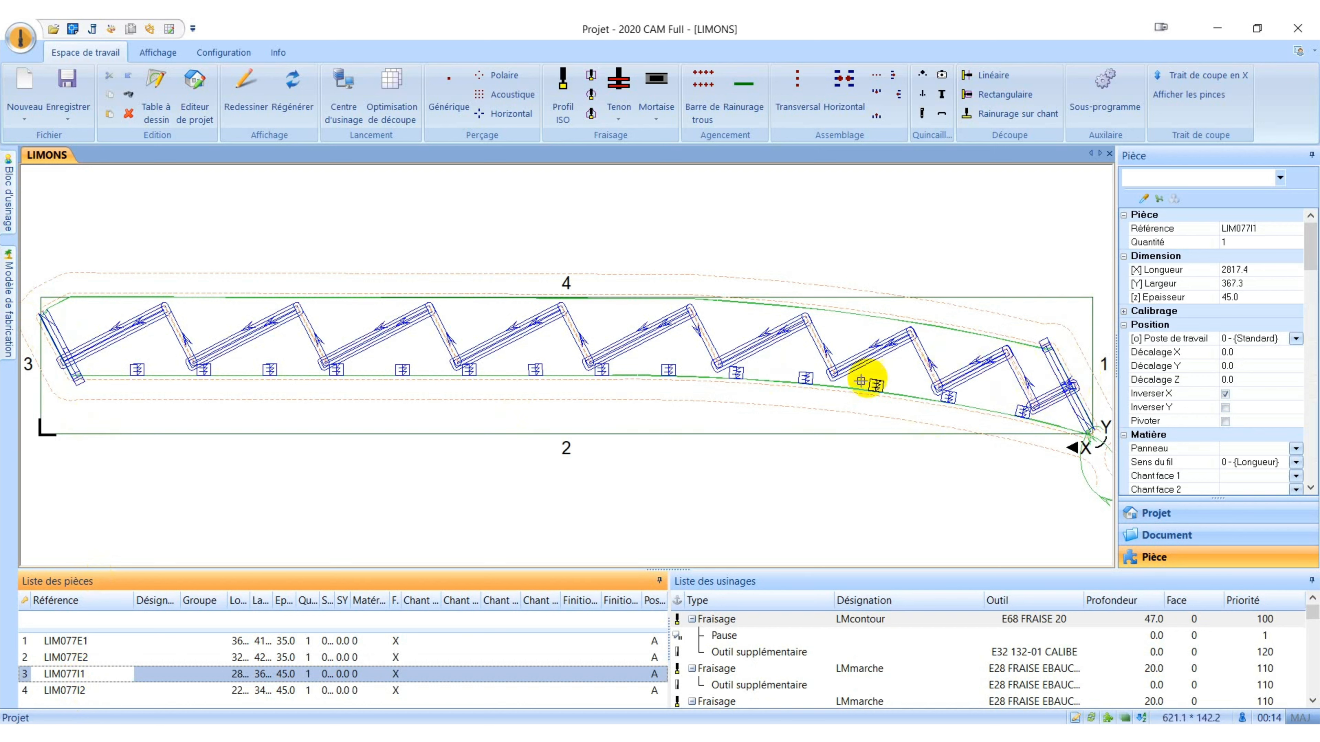
Examine the machining on stringer LIM077I1 up close in isometric view, and return to the top view.
{"action": "right_click", "coordinate": [628, 239]}
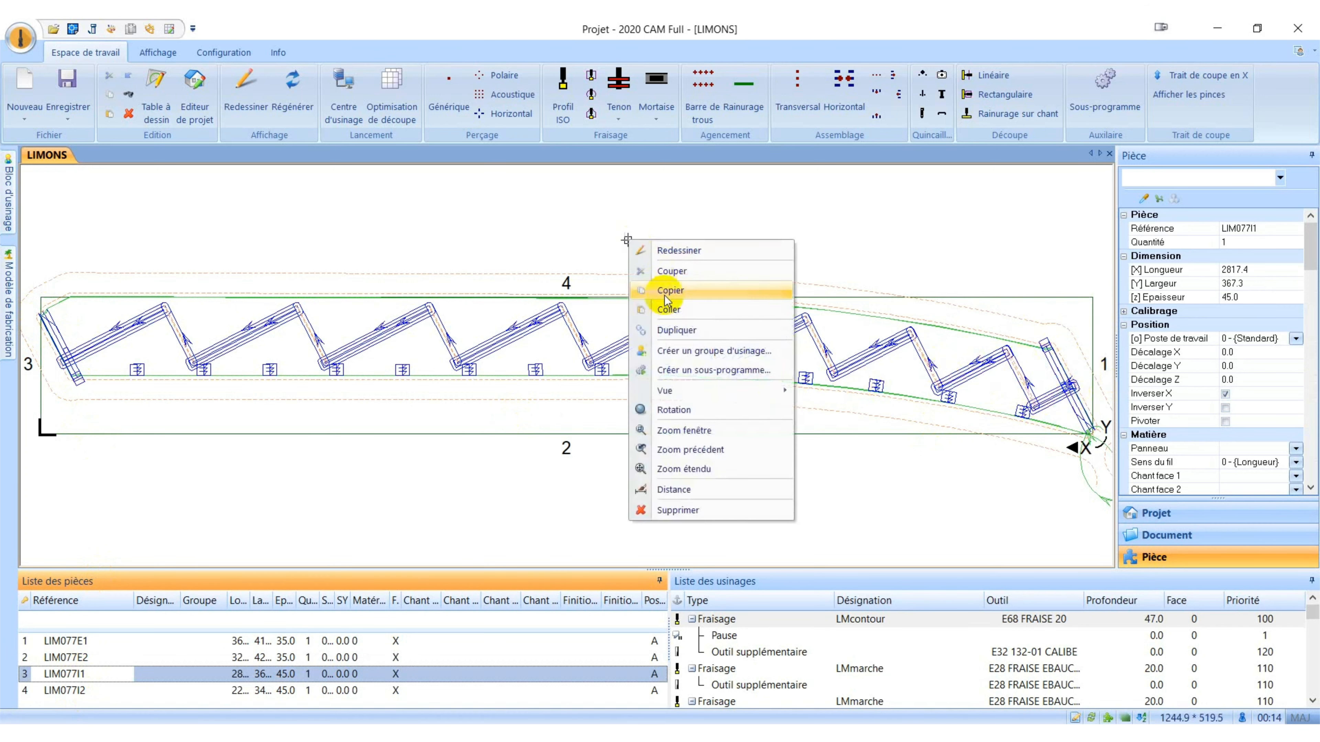
{"action": "mouse_move", "coordinate": [706, 390]}
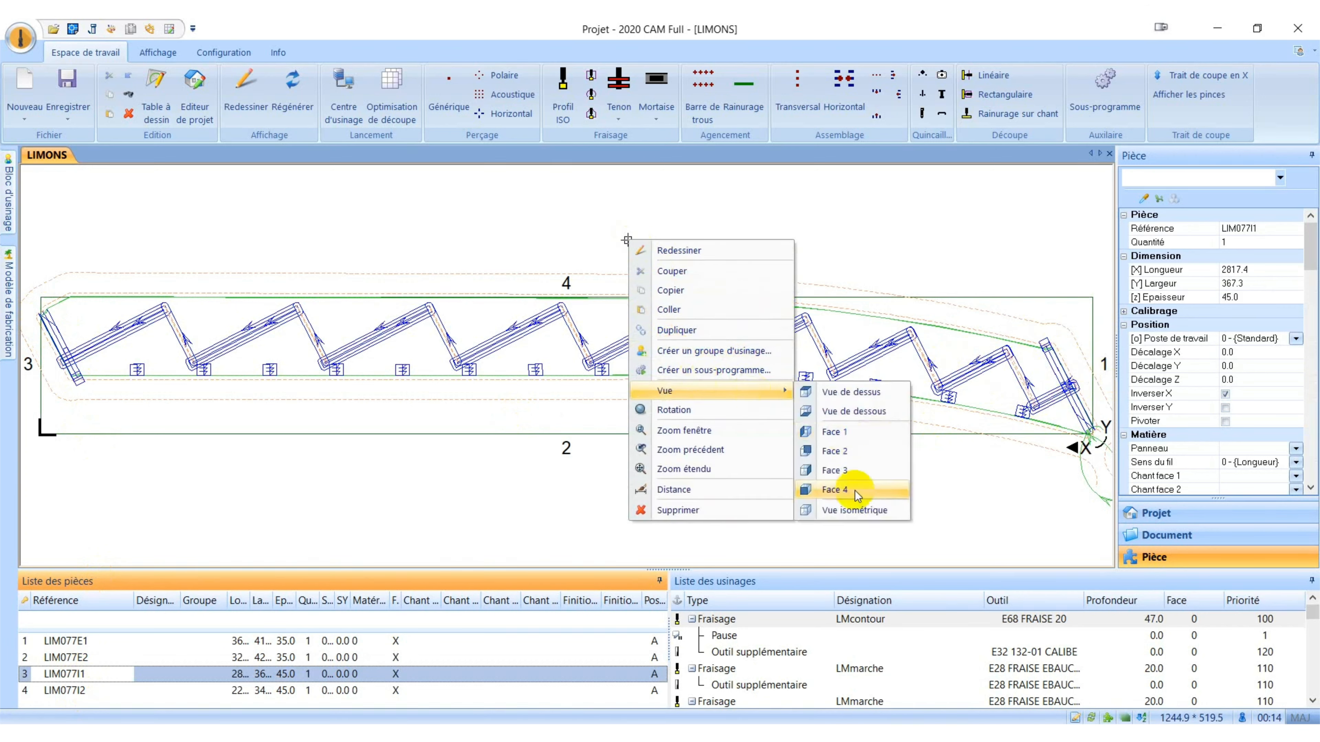
{"action": "left_click", "coordinate": [855, 510]}
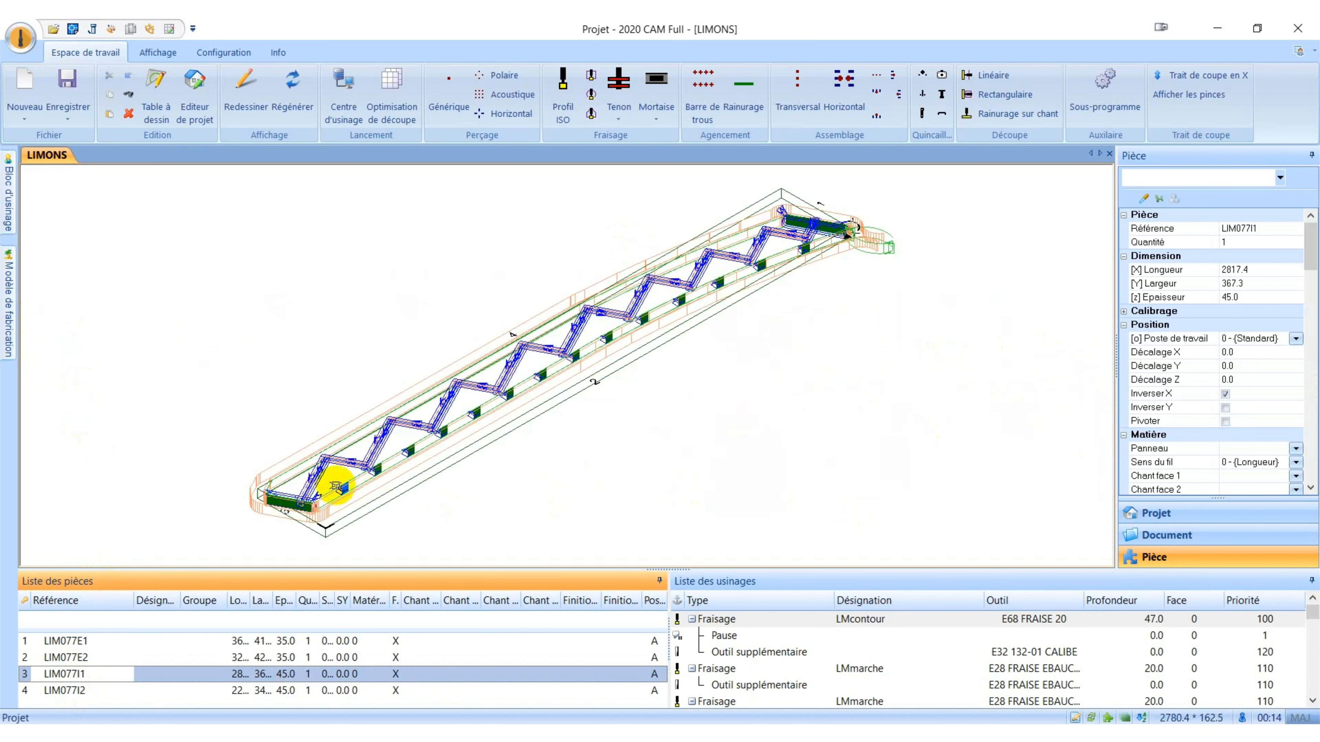
{"action": "scroll", "coordinate": [332, 483], "scroll_direction": "up", "scroll_amount": 6}
{"action": "scroll", "coordinate": [343, 487], "scroll_direction": "down", "scroll_amount": 6}
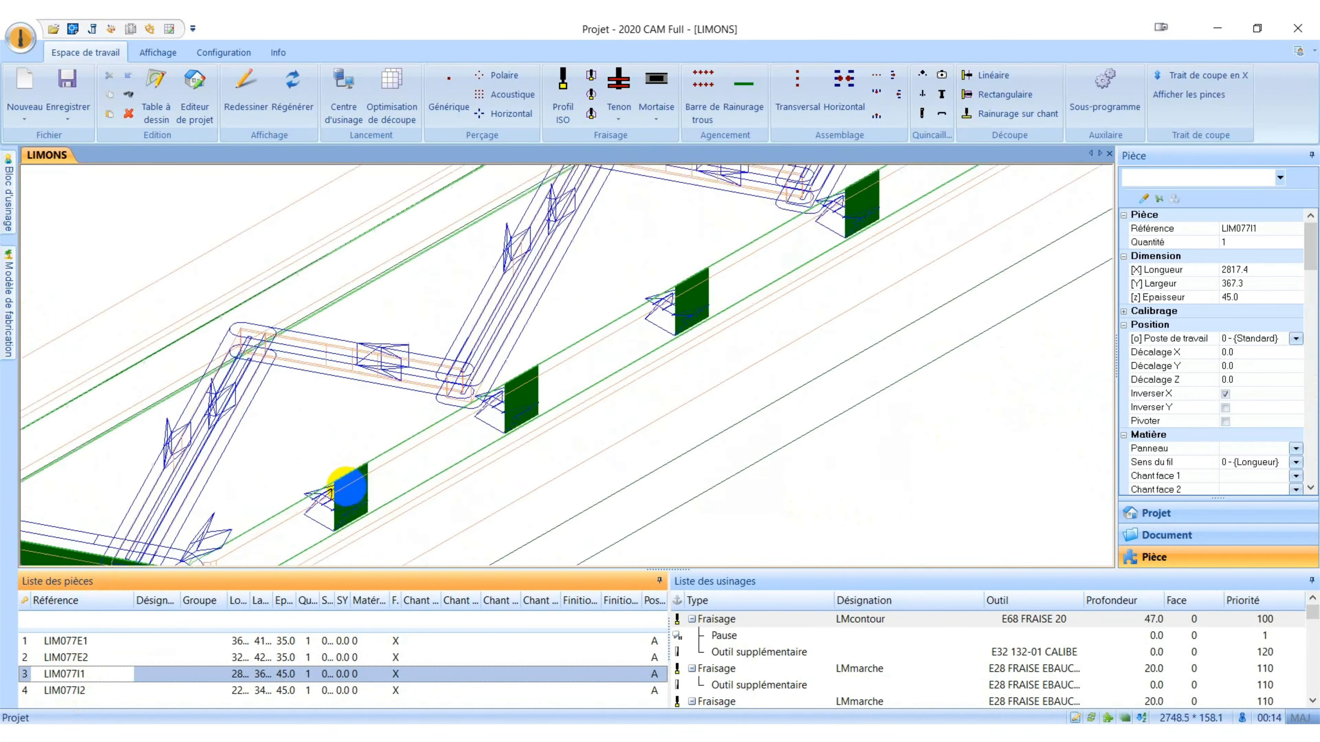
{"action": "scroll", "coordinate": [348, 486], "scroll_direction": "down", "scroll_amount": 2}
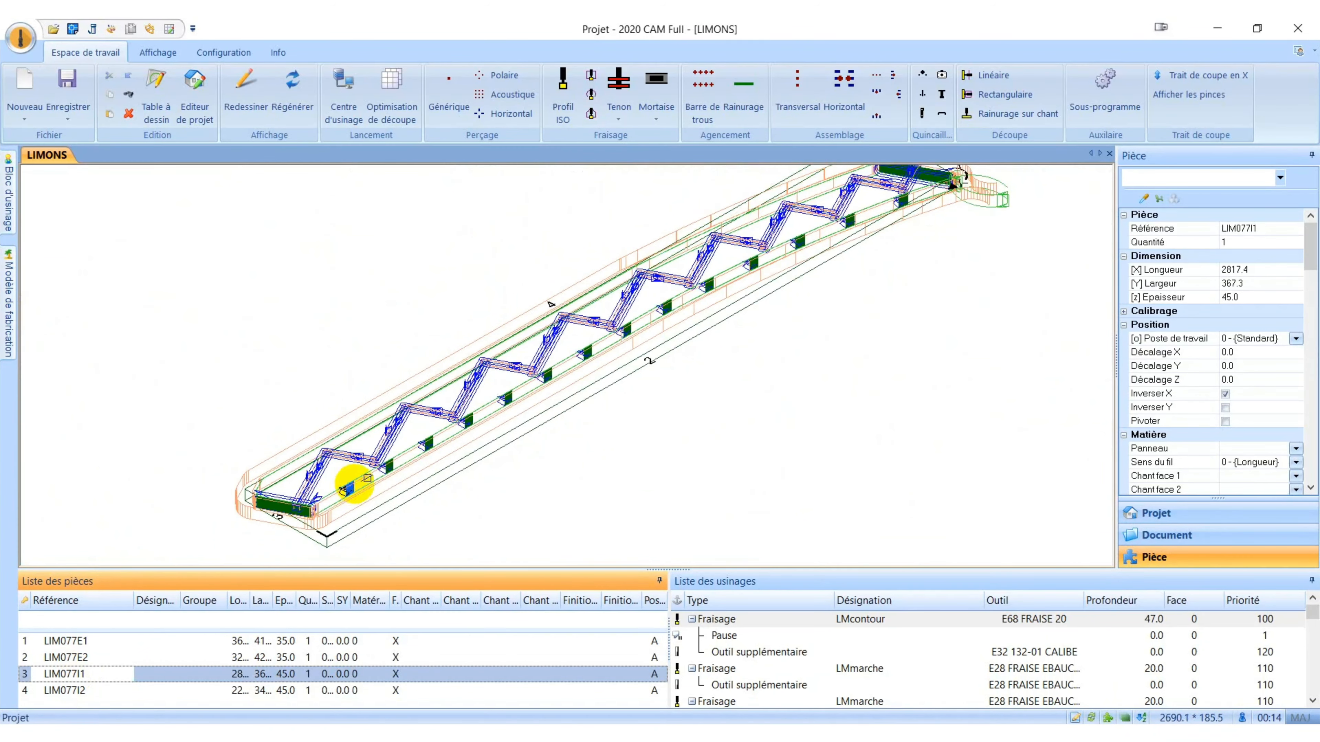
{"action": "right_click", "coordinate": [480, 281]}
{"action": "mouse_move", "coordinate": [605, 438]}
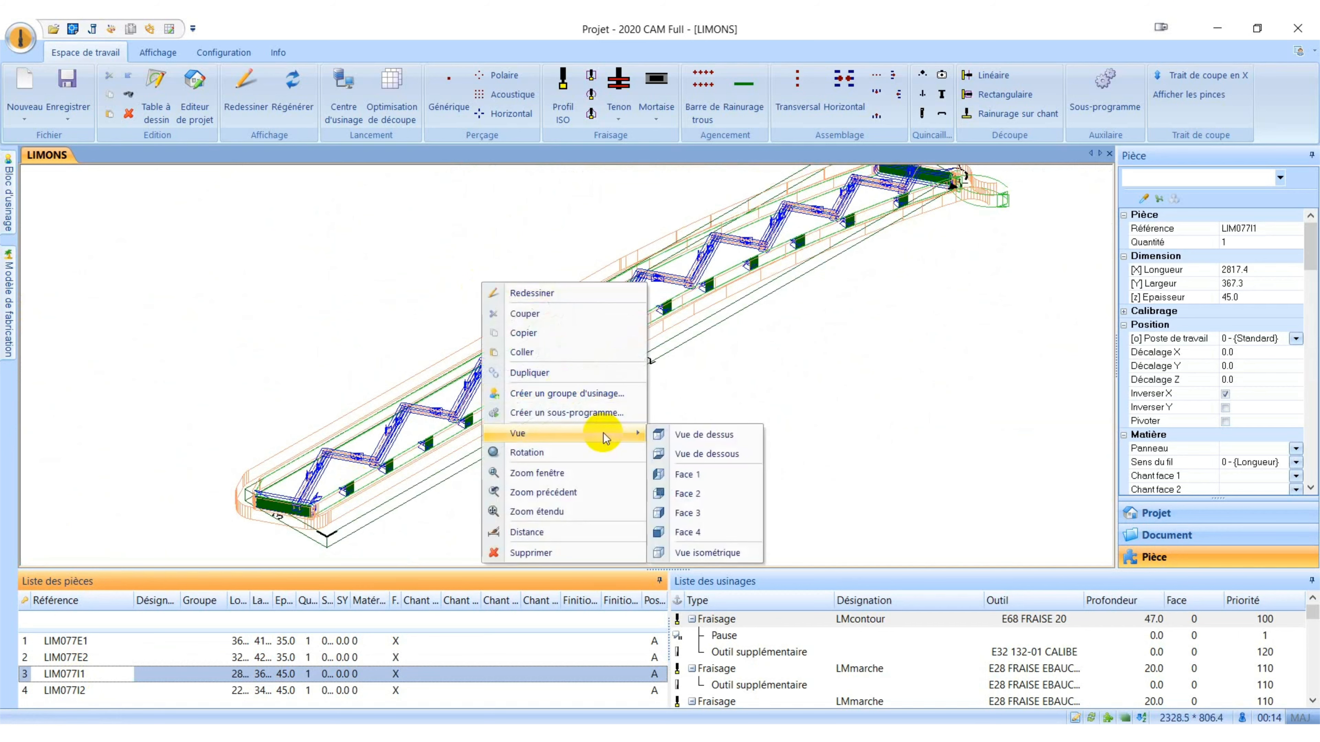
{"action": "left_click", "coordinate": [699, 439]}
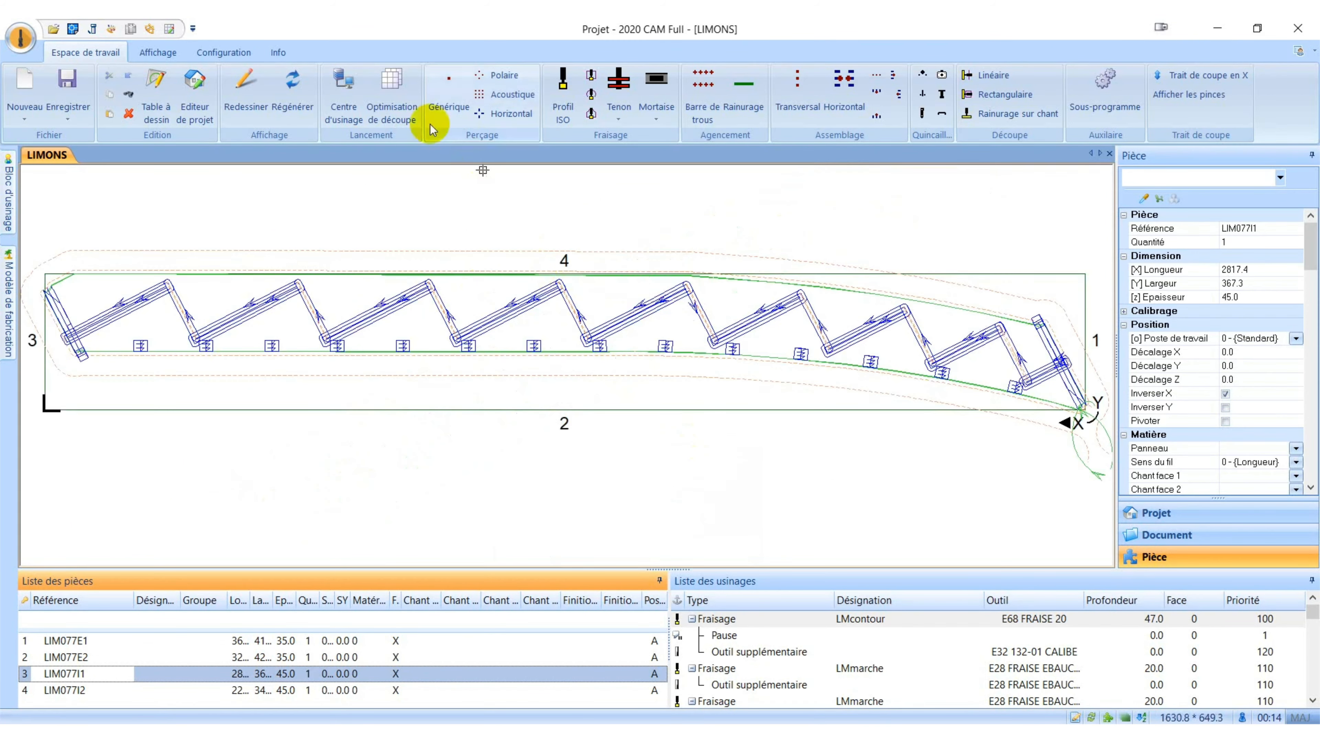
Open the machining centre and exclude LIM077I2, LIM077E2 and LIM077E1, keeping only stringer LIM077I1 selected.
{"action": "left_click", "coordinate": [344, 90]}
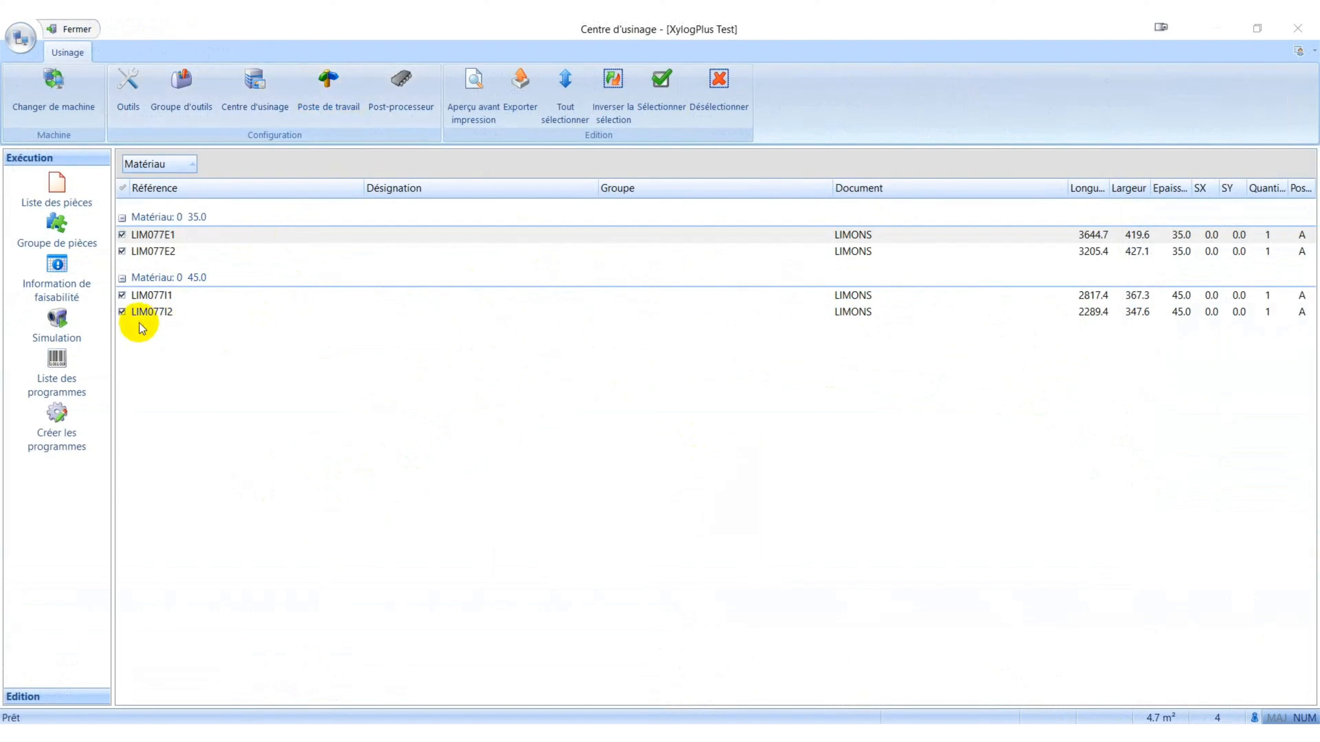
{"action": "left_click", "coordinate": [122, 311]}
{"action": "left_click", "coordinate": [123, 251]}
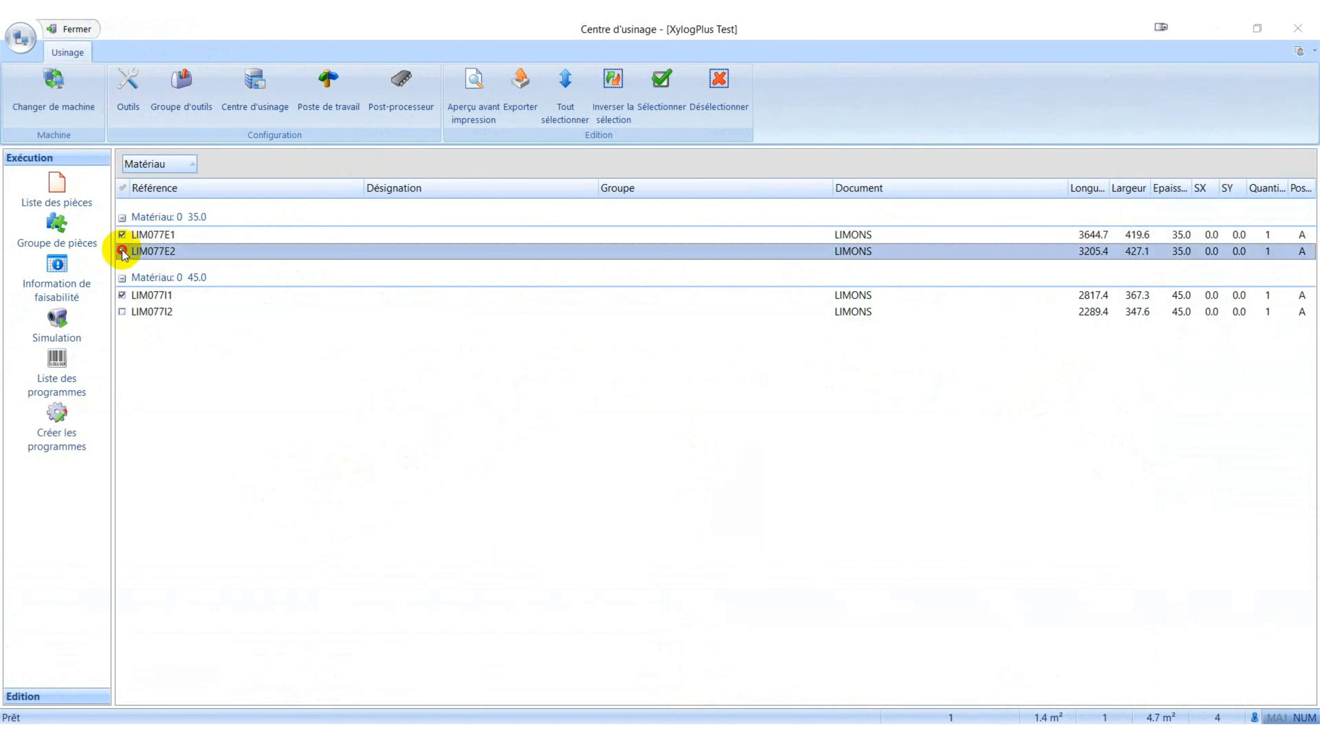
{"action": "left_click", "coordinate": [122, 234]}
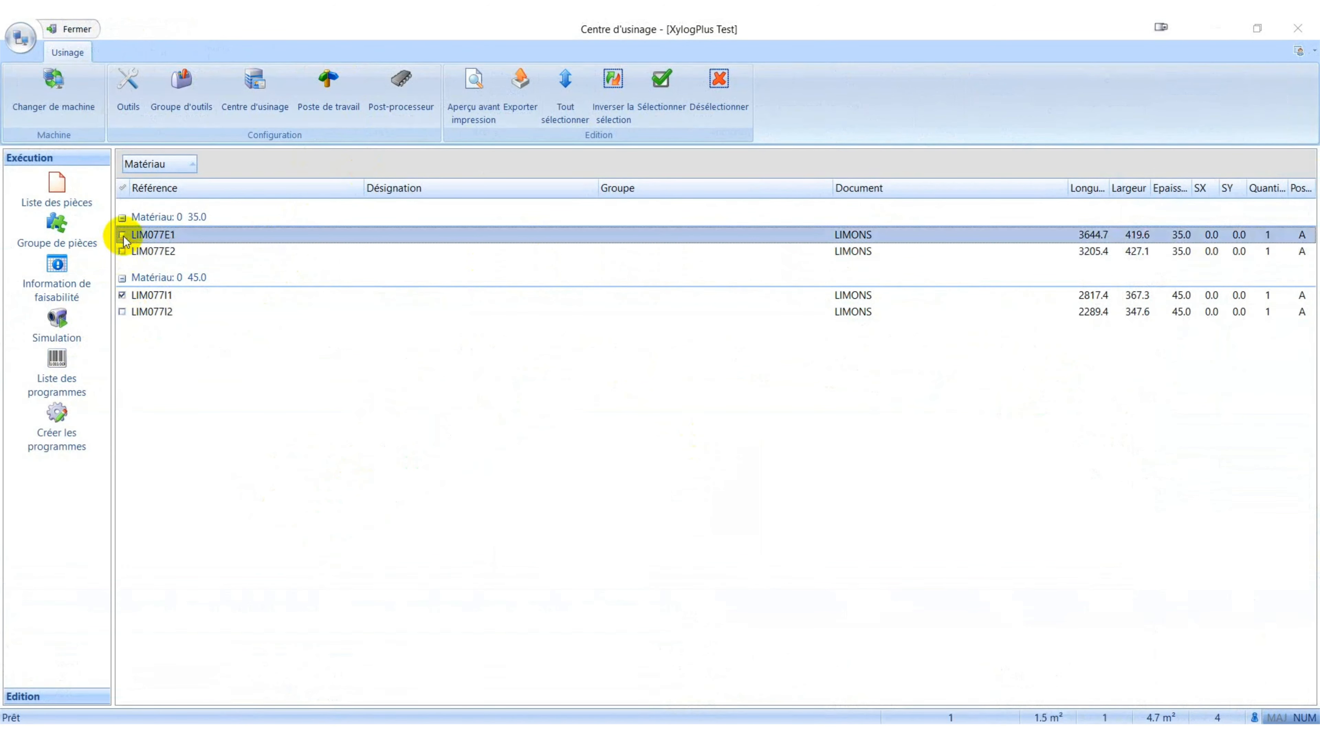
Run the machining simulation of stringer LIM077I1, stop it and close the machining centre.
{"action": "left_click", "coordinate": [59, 319]}
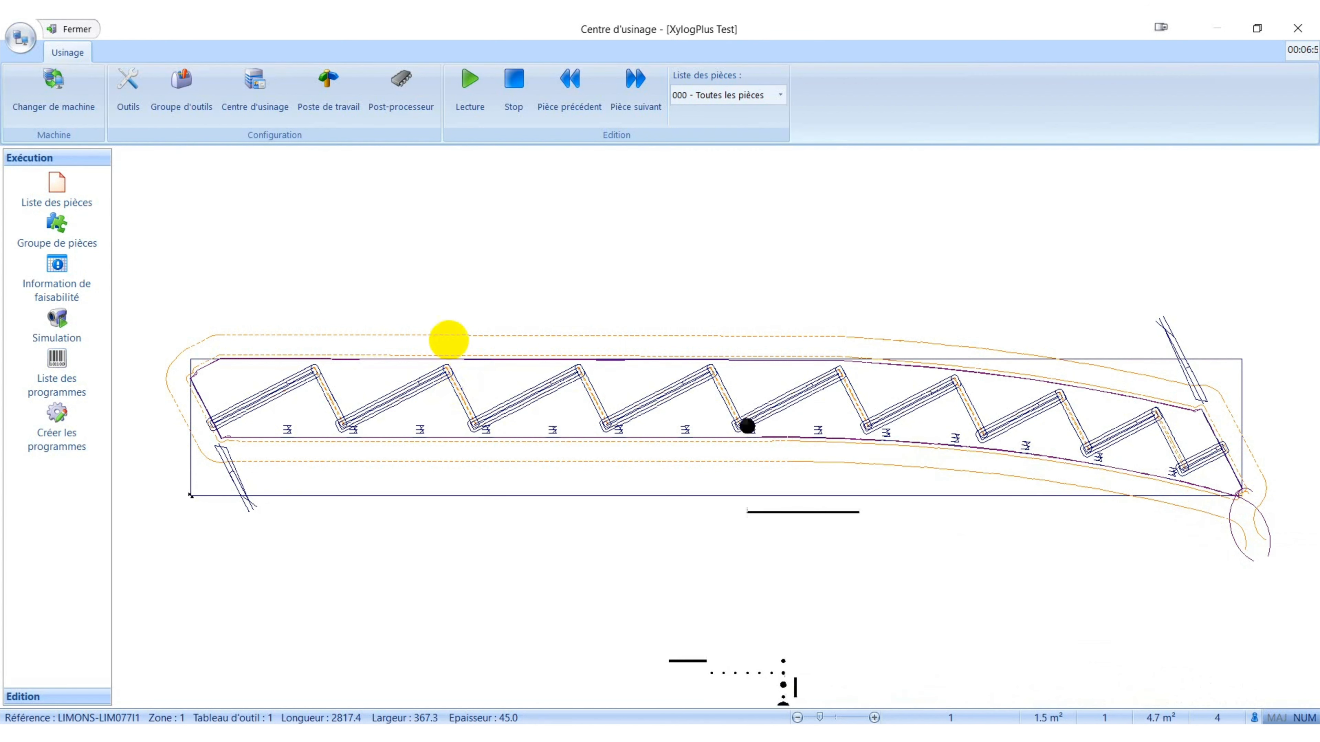
{"action": "left_click", "coordinate": [514, 99]}
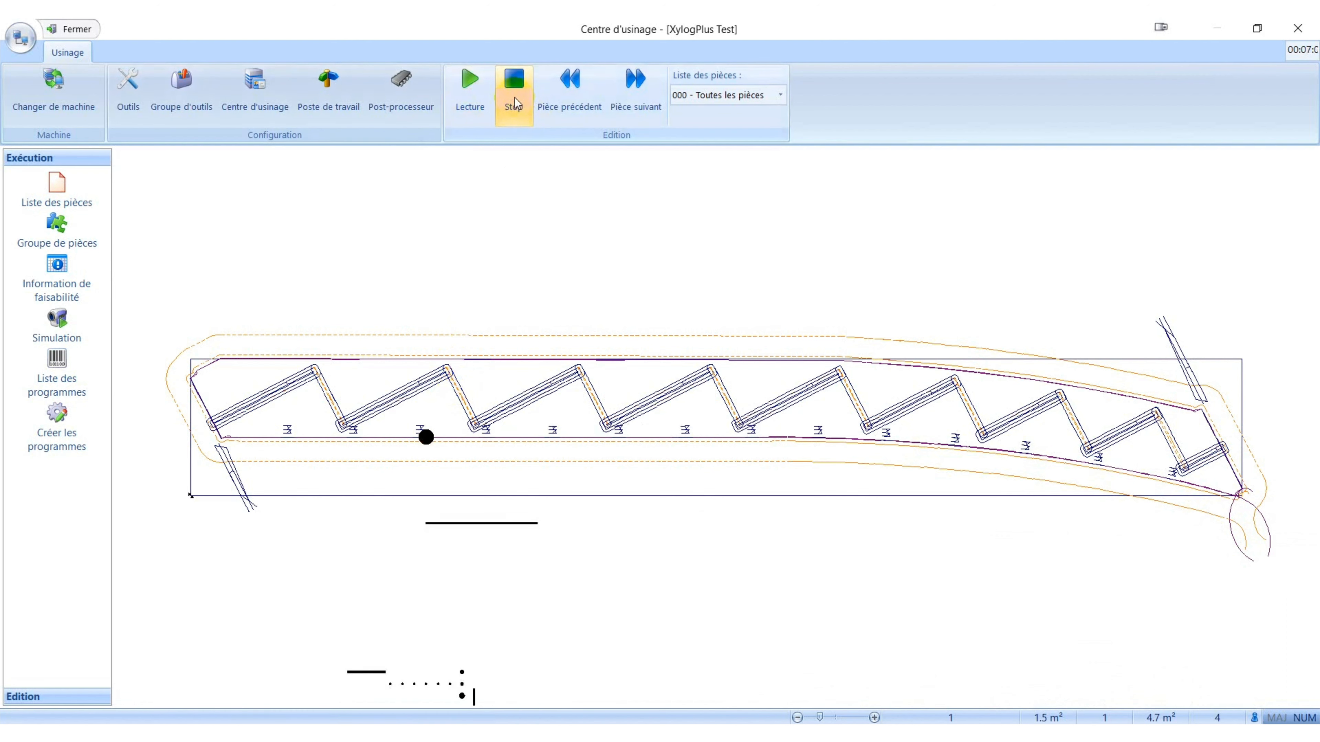
{"action": "left_click", "coordinate": [82, 35]}
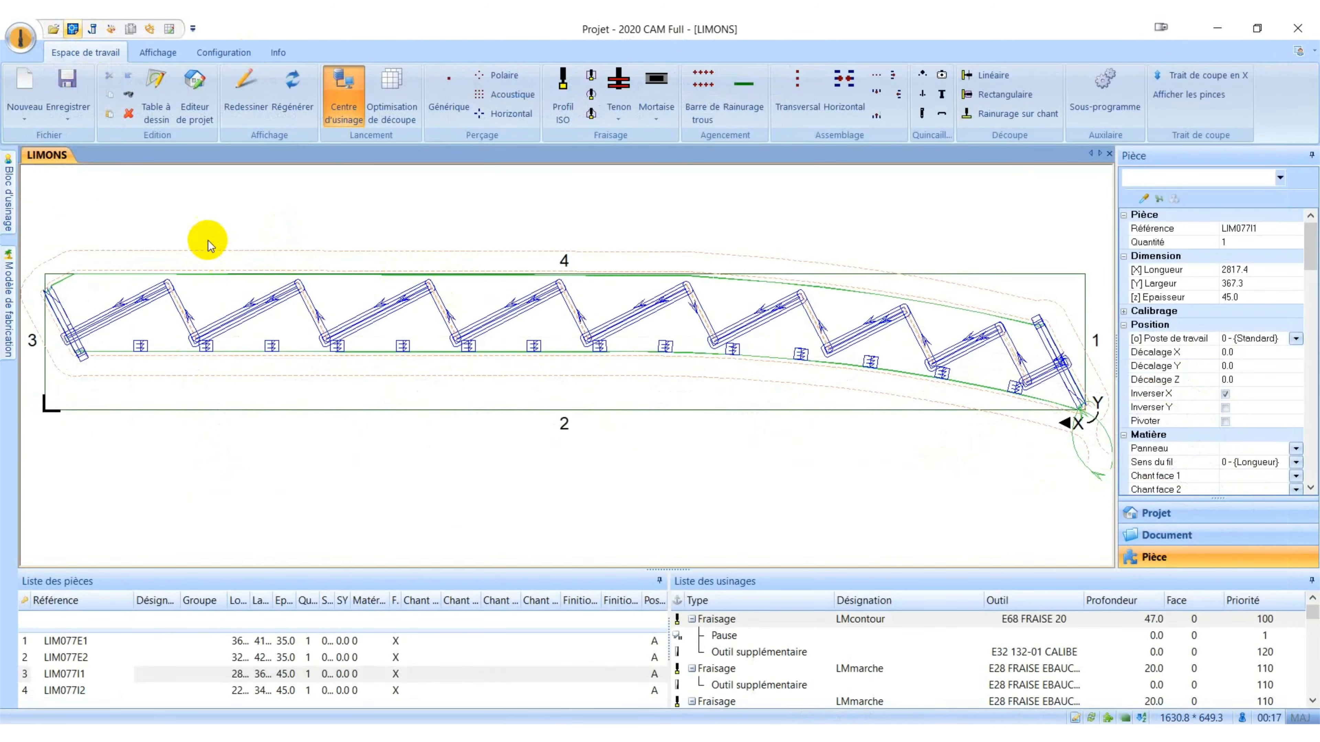
Switch to MENUIPRO and display the CAM export options for the arched double door.
{"action": "mouse_move", "coordinate": [446, 735]}
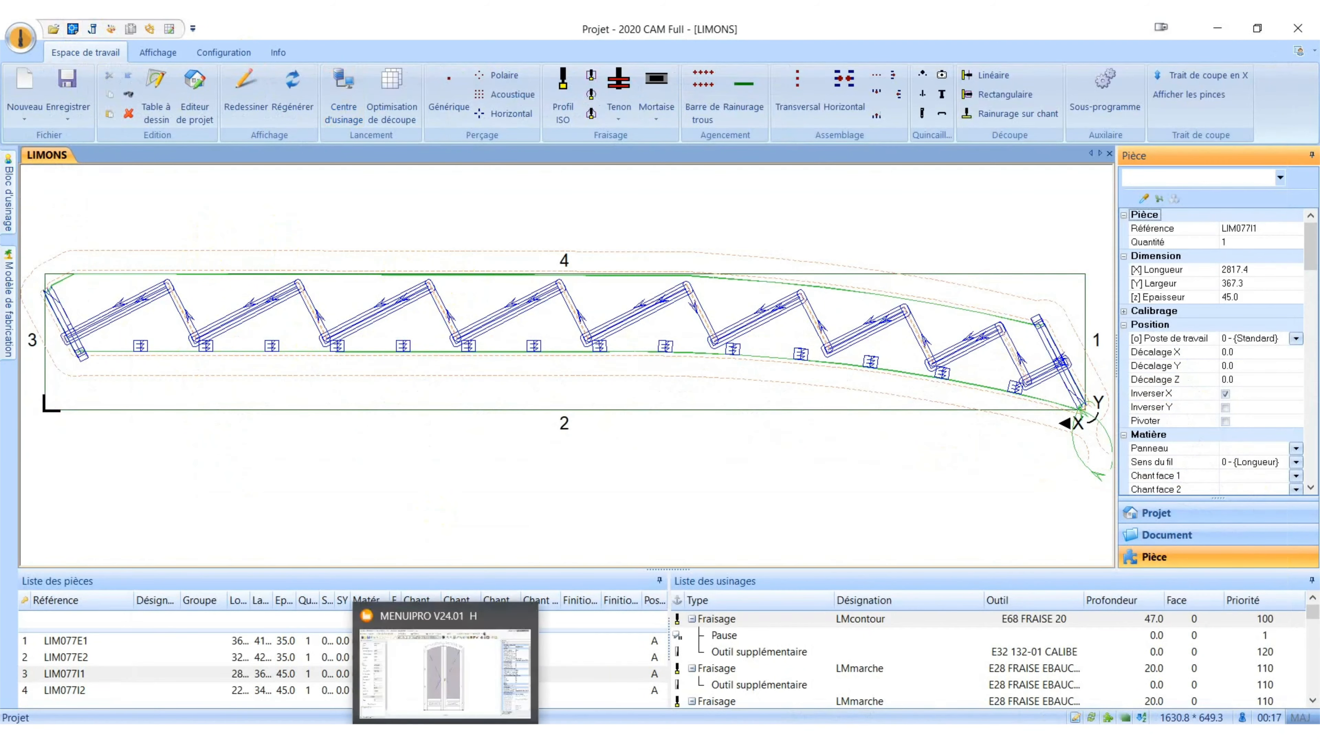
{"action": "left_click", "coordinate": [456, 674]}
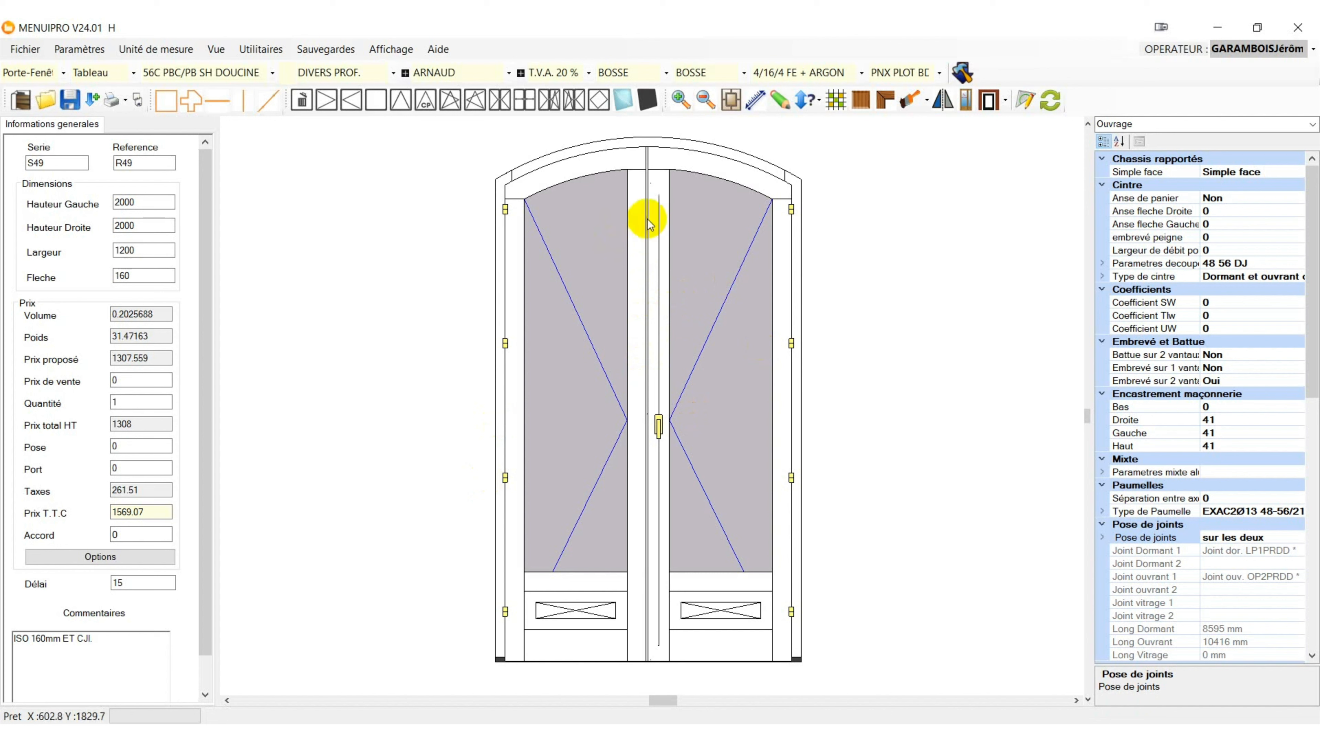
{"action": "left_click", "coordinate": [13, 48]}
{"action": "mouse_move", "coordinate": [111, 219]}
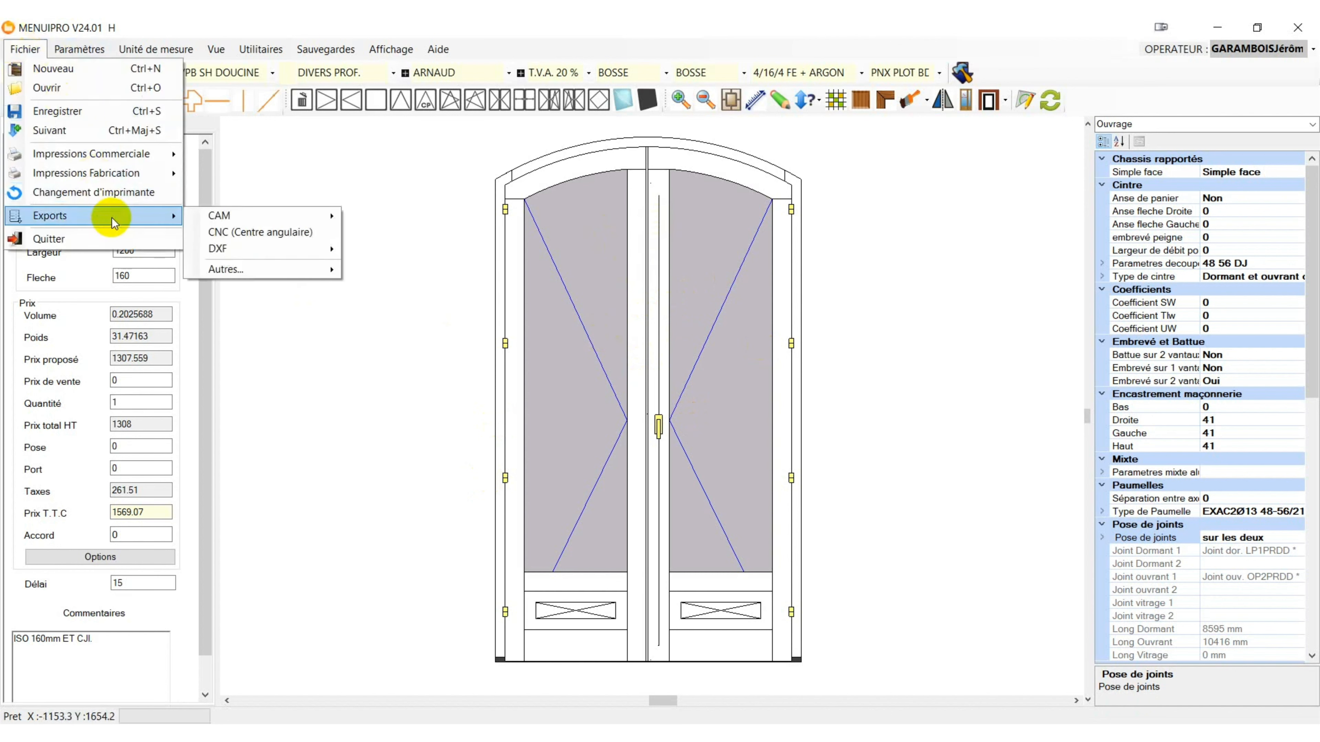
{"action": "mouse_move", "coordinate": [278, 215]}
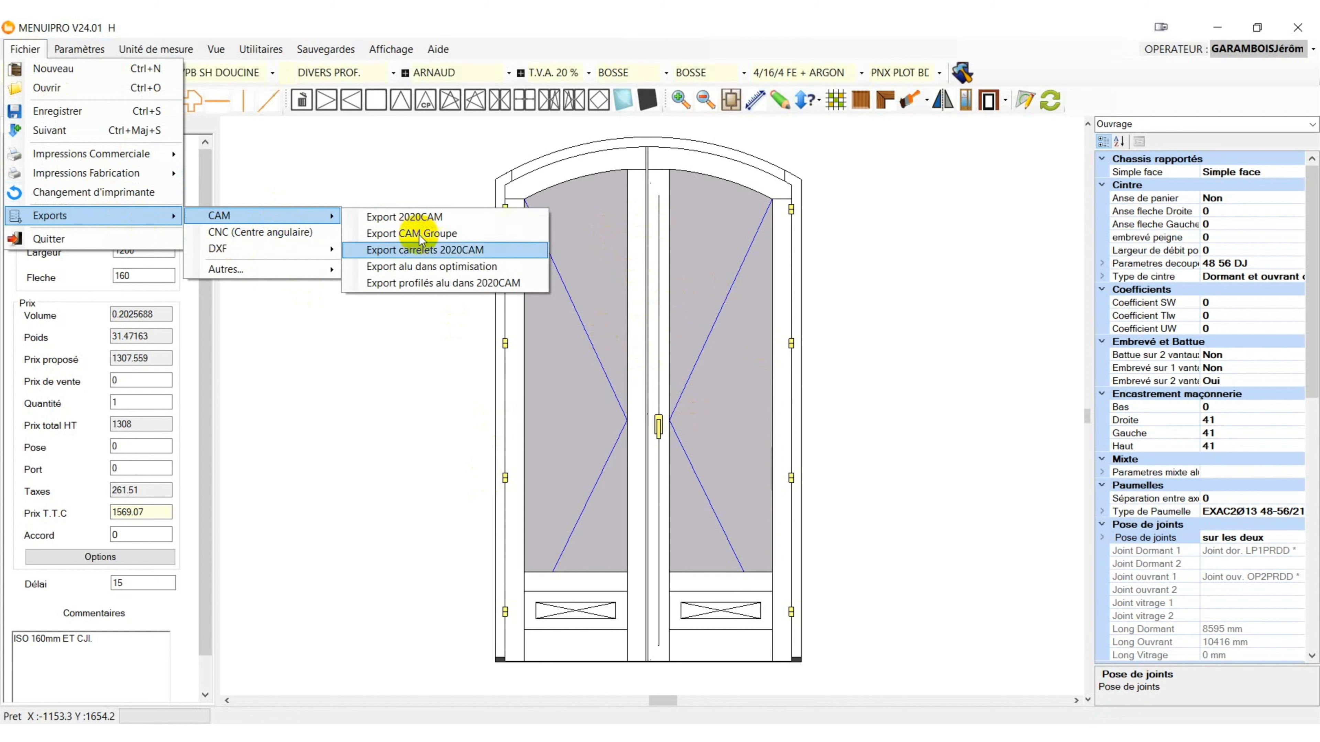
Switch back to 2020 CAM and choose the folder FENETRE > ARC > DXF_49 as the source for a file import.
{"action": "mouse_move", "coordinate": [403, 735]}
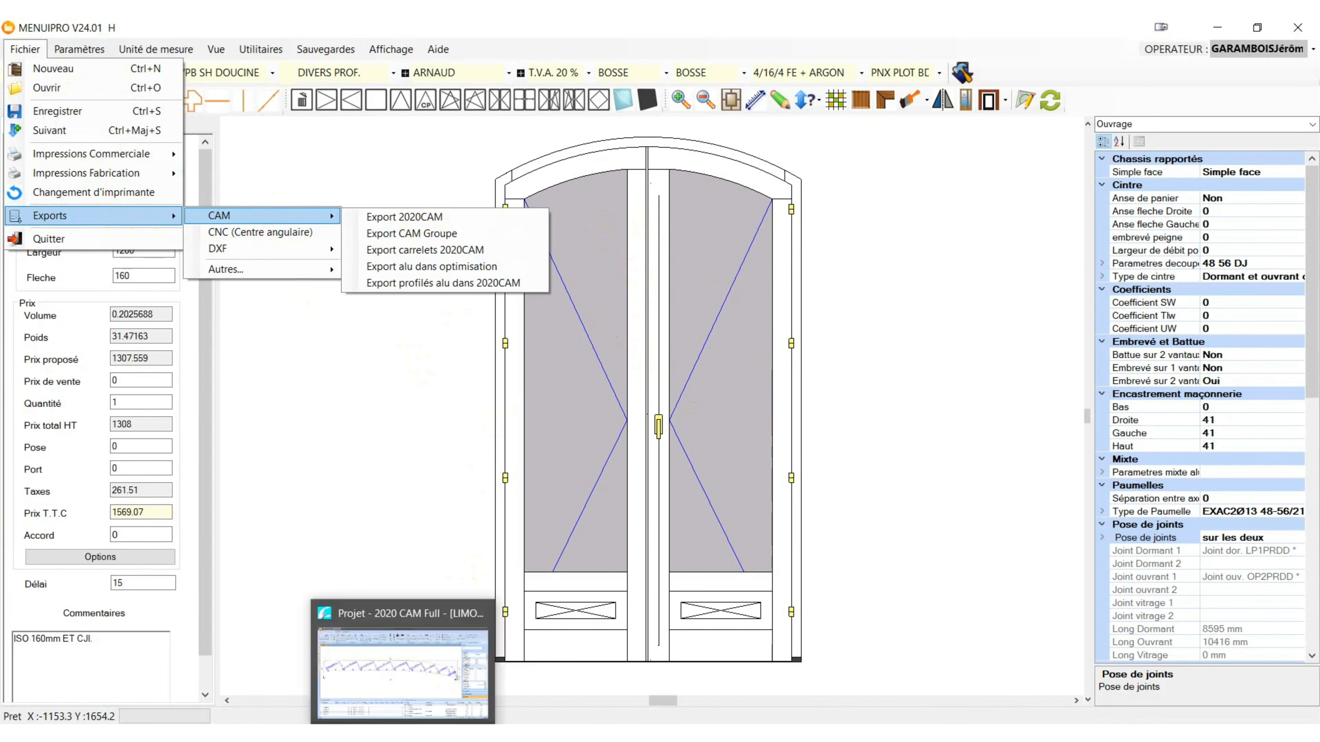
{"action": "left_click", "coordinate": [403, 665]}
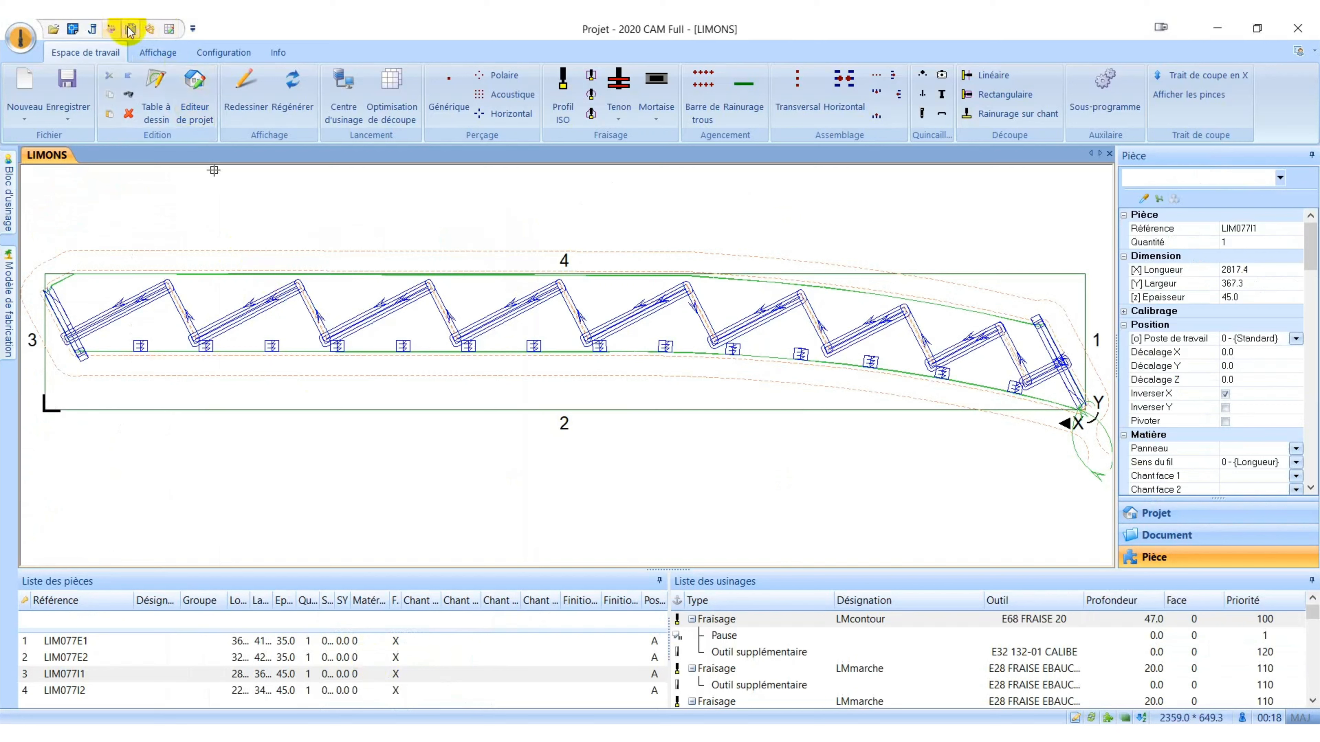
{"action": "left_click", "coordinate": [129, 29]}
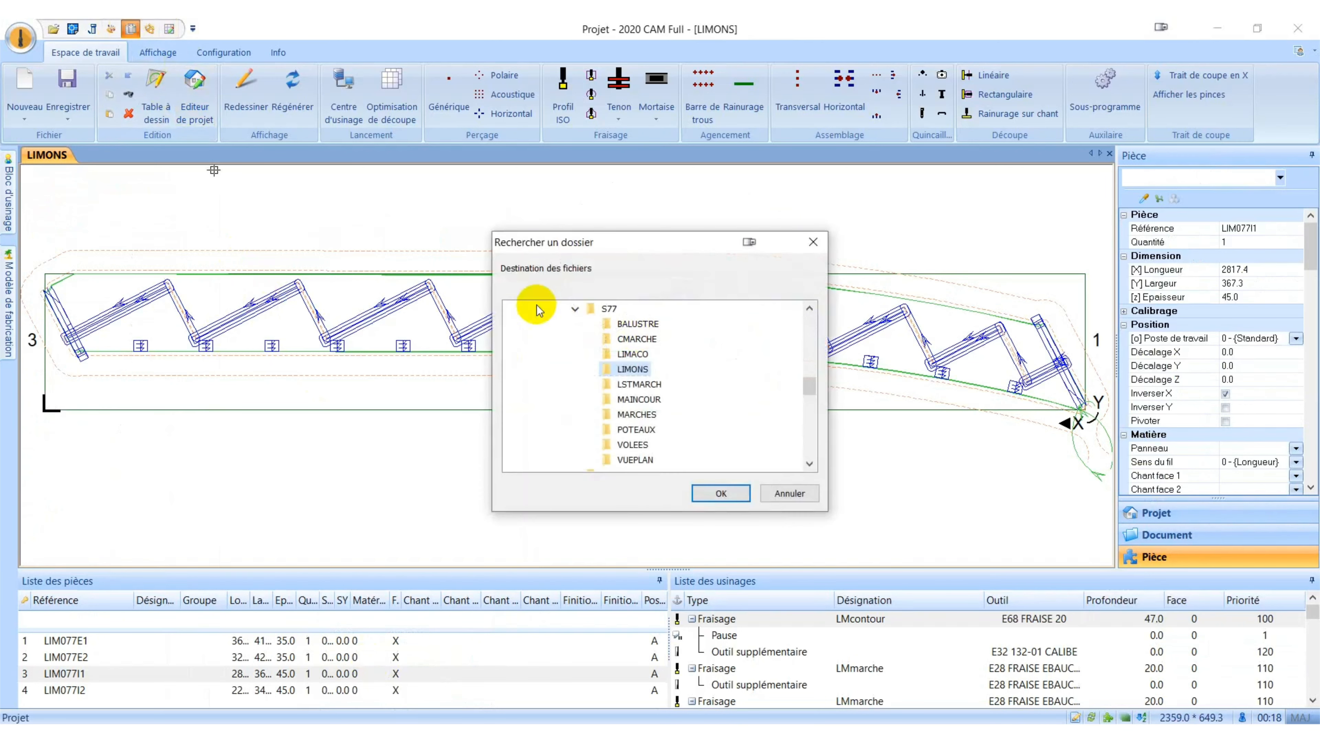
{"action": "left_click", "coordinate": [574, 309]}
{"action": "left_click", "coordinate": [809, 308]}
{"action": "left_click", "coordinate": [809, 309]}
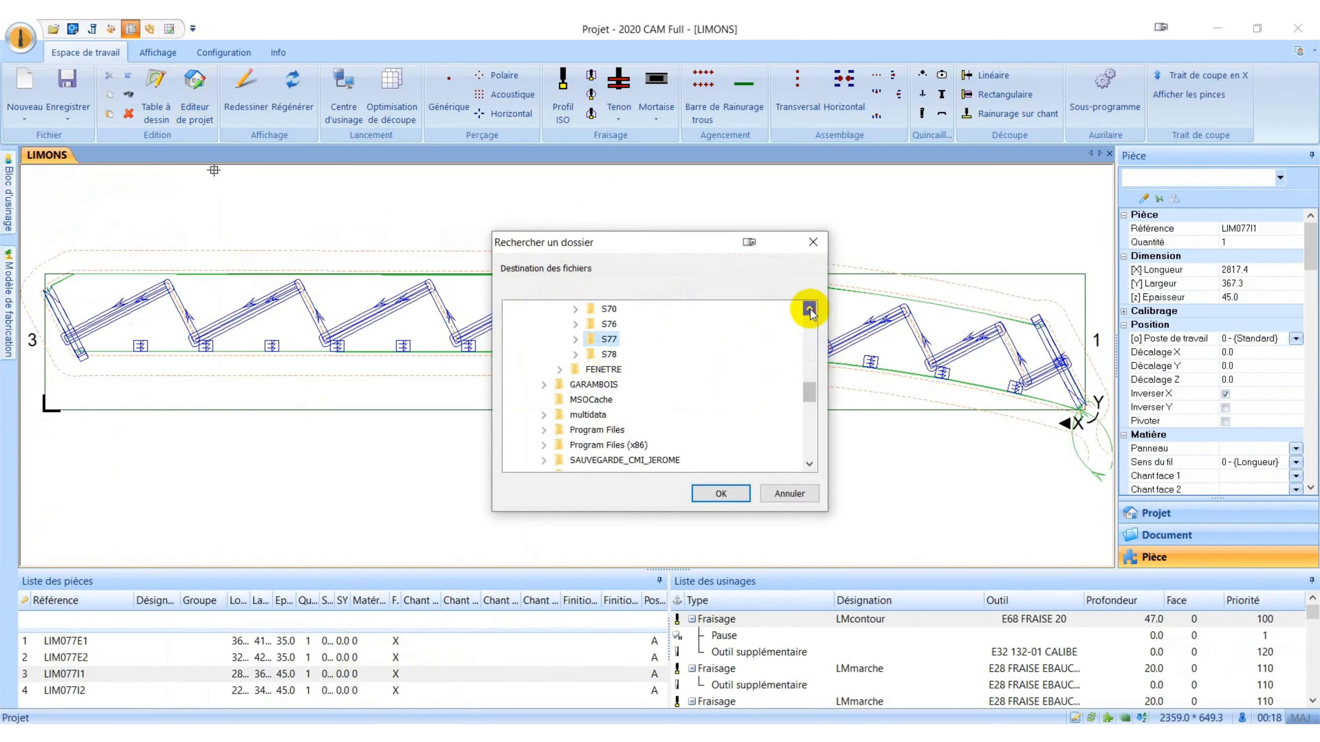
{"action": "left_click", "coordinate": [809, 309]}
{"action": "left_click", "coordinate": [809, 309]}
{"action": "left_click", "coordinate": [809, 308]}
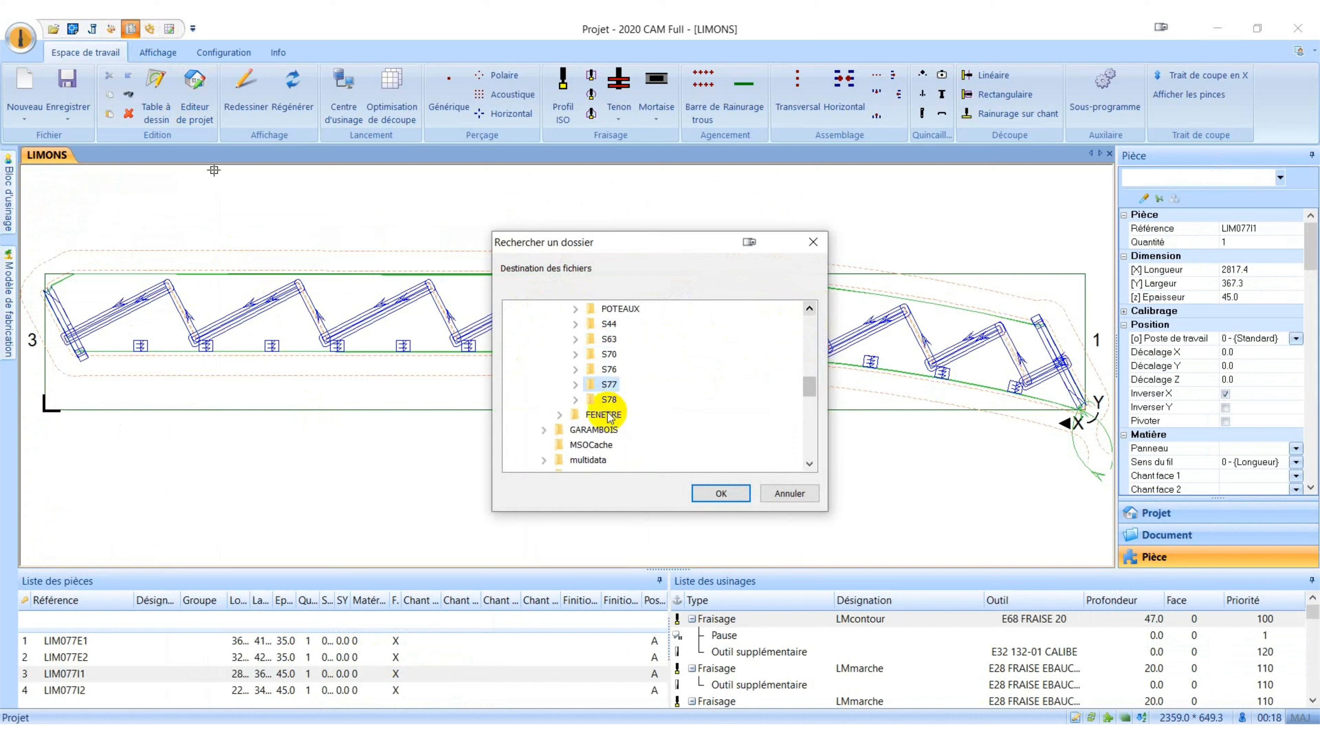
{"action": "left_click", "coordinate": [558, 414]}
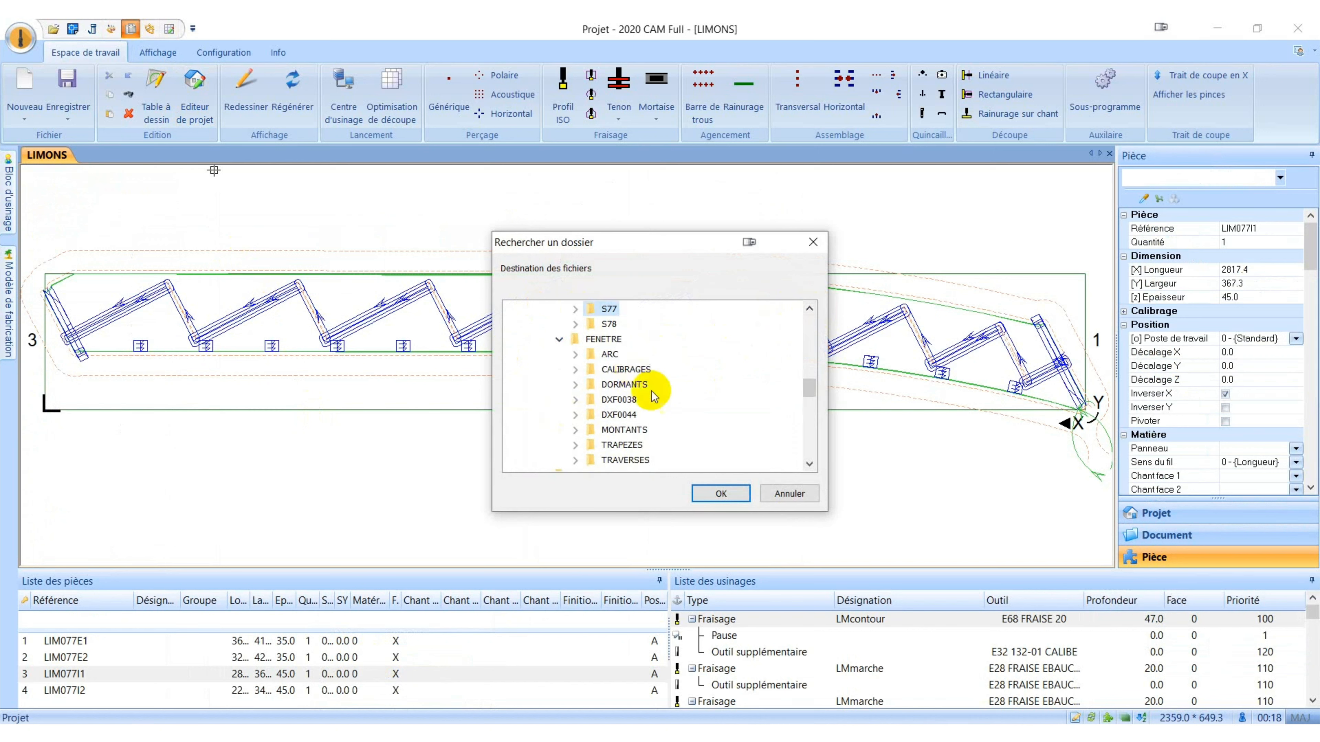
{"action": "left_click", "coordinate": [576, 356]}
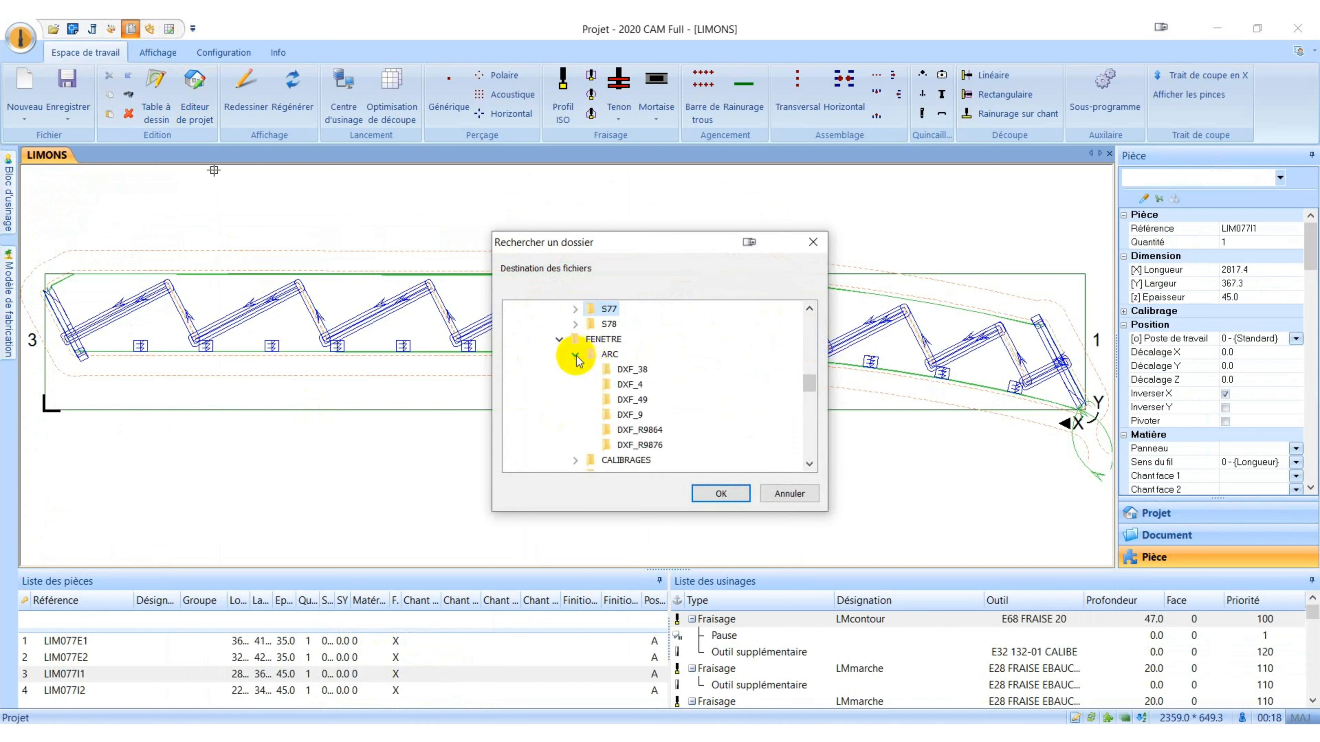
{"action": "left_click", "coordinate": [730, 501]}
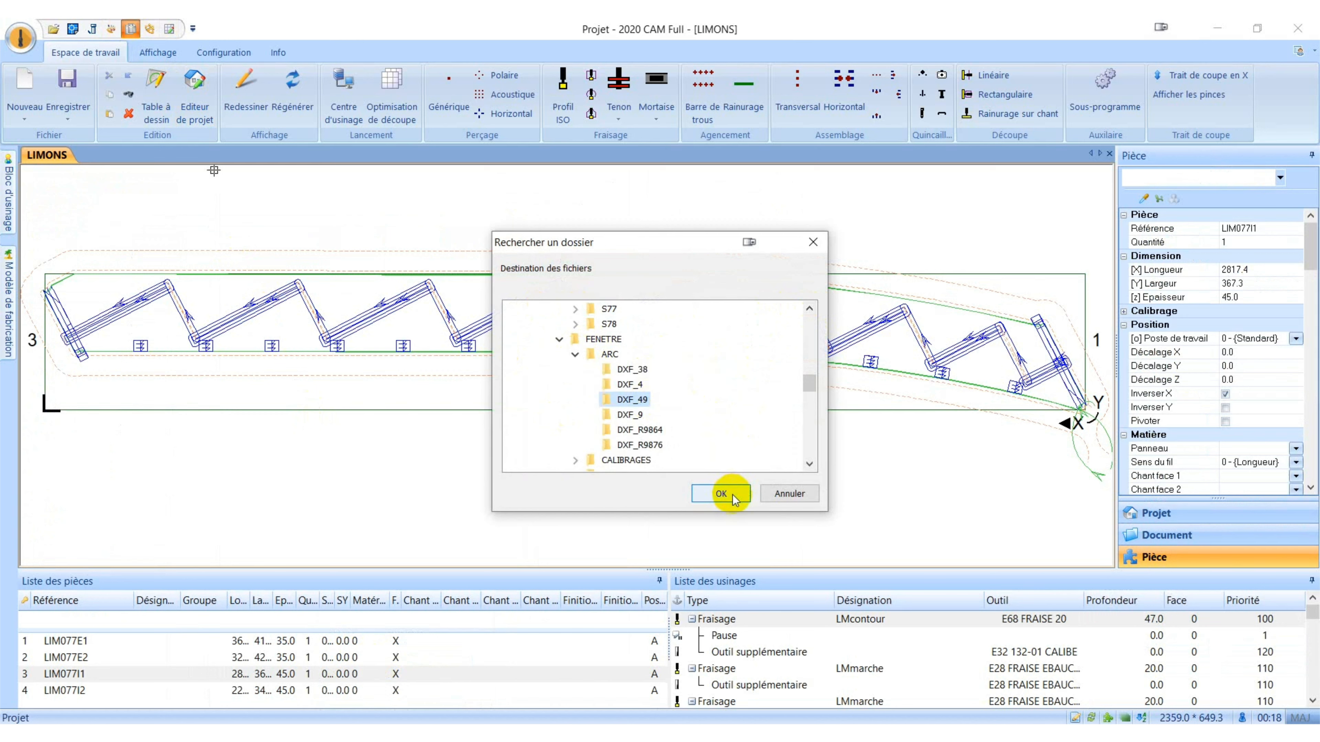
{"action": "left_click", "coordinate": [733, 495]}
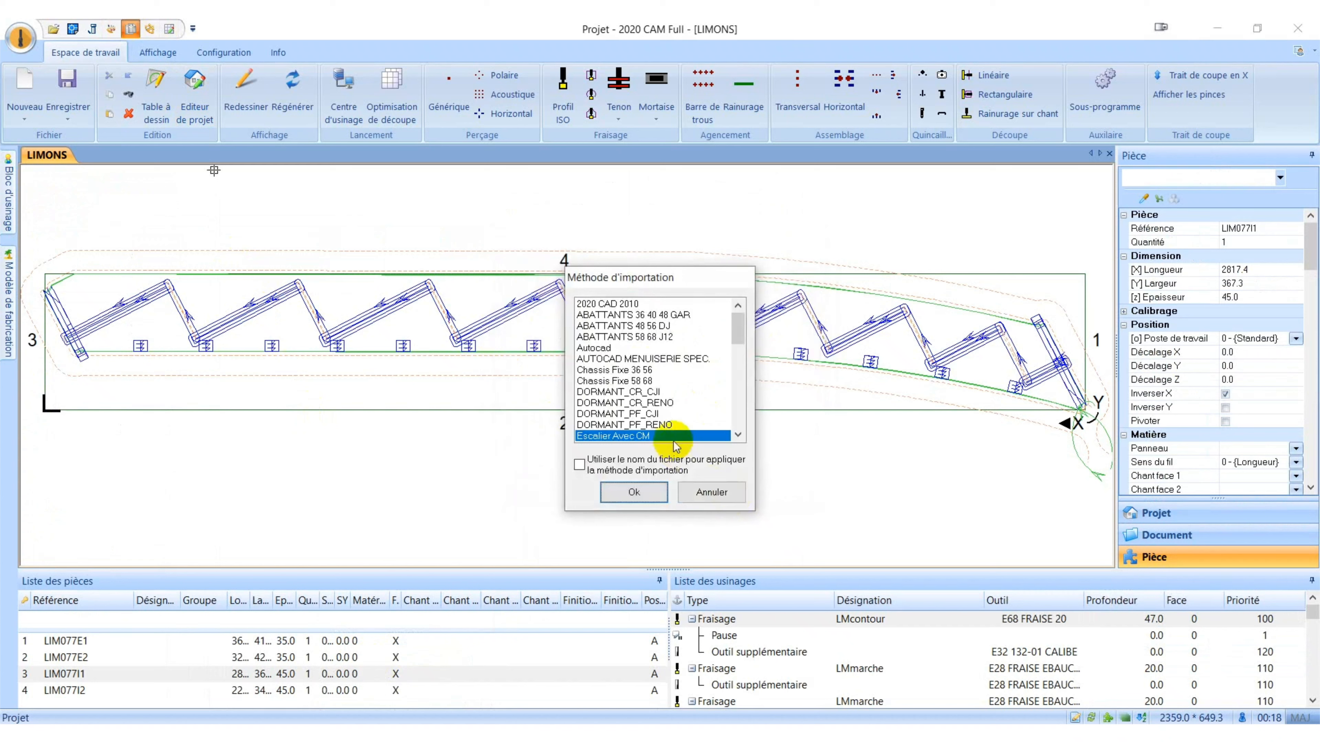
Import the DXF_49 files using the import method Fenêtre 48 56 DJ.
{"action": "left_click_drag", "start_coordinate": [737, 330], "coordinate": [737, 370]}
{"action": "left_click", "coordinate": [644, 383]}
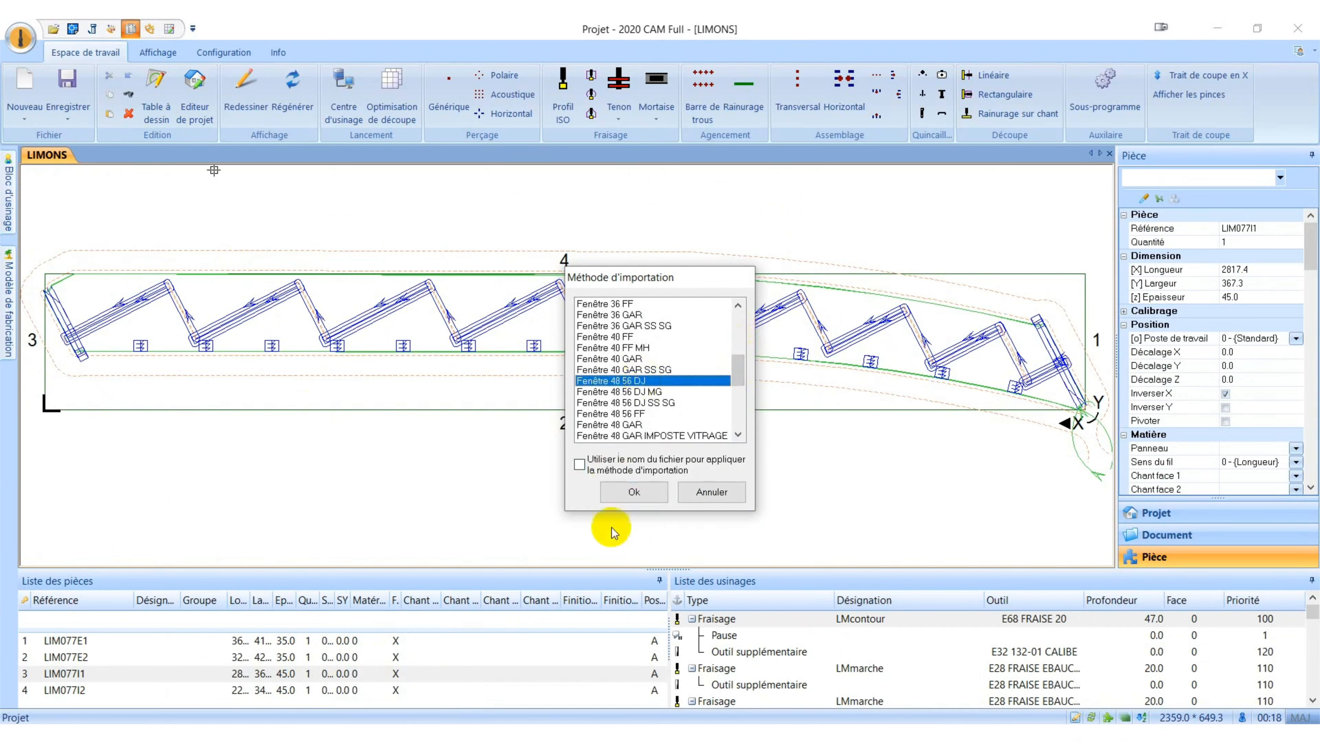
{"action": "left_click", "coordinate": [635, 492]}
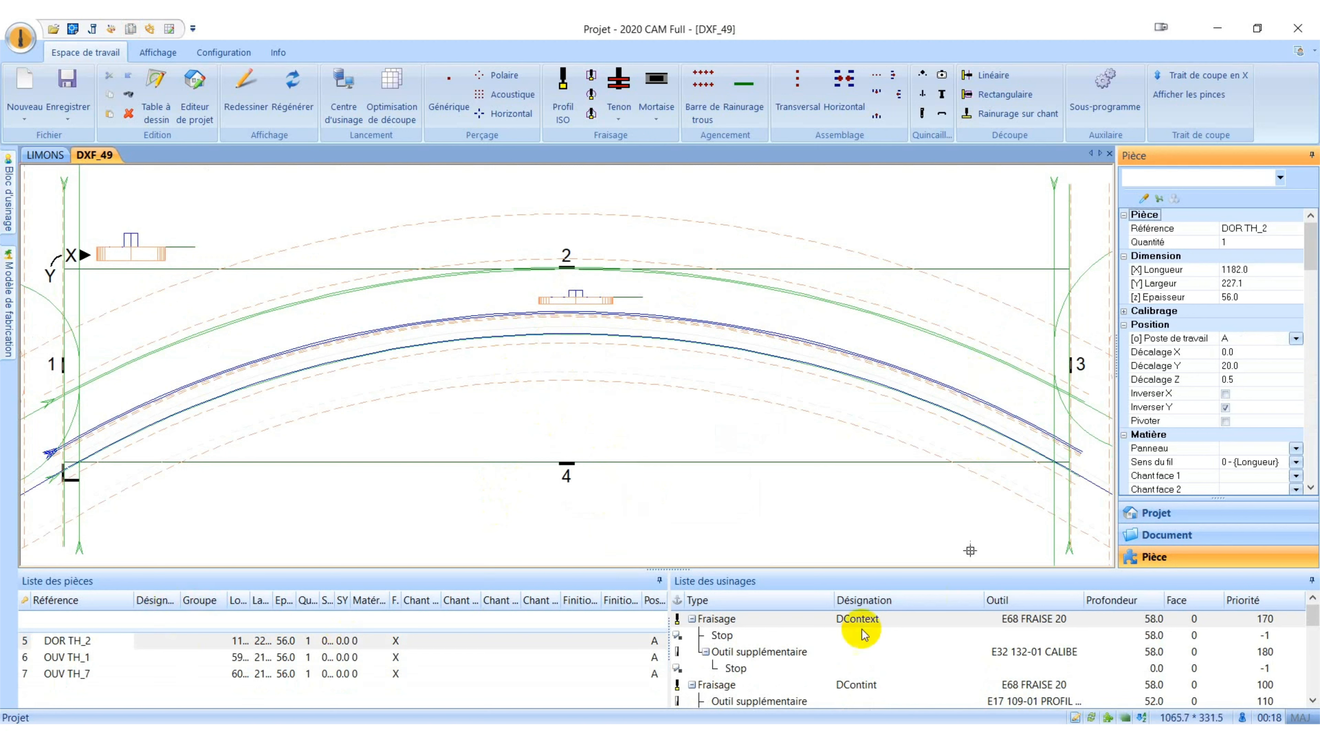
Examine all the properties of the DContext milling operation on piece DOR TH_2, from its position and tool to its machining order.
{"action": "left_click", "coordinate": [873, 622]}
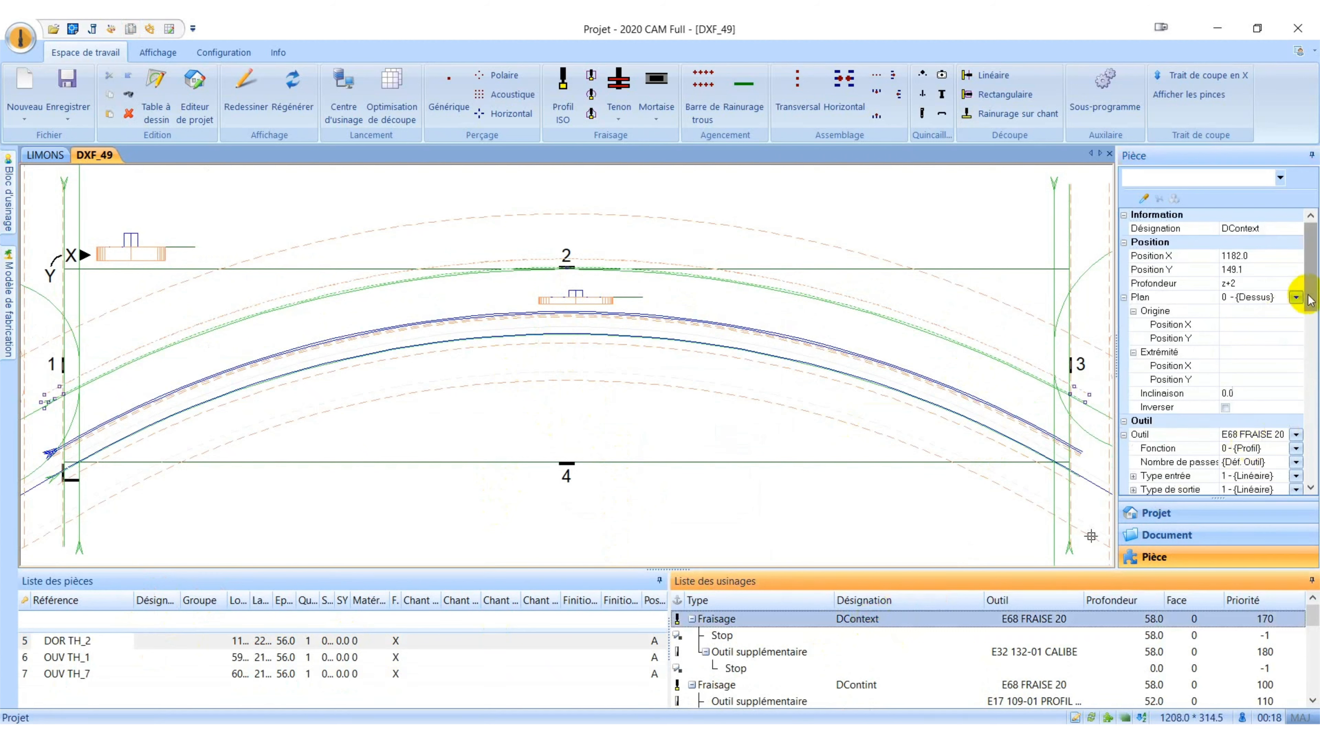
{"action": "scroll", "coordinate": [1294, 280], "scroll_direction": "down", "scroll_amount": 3}
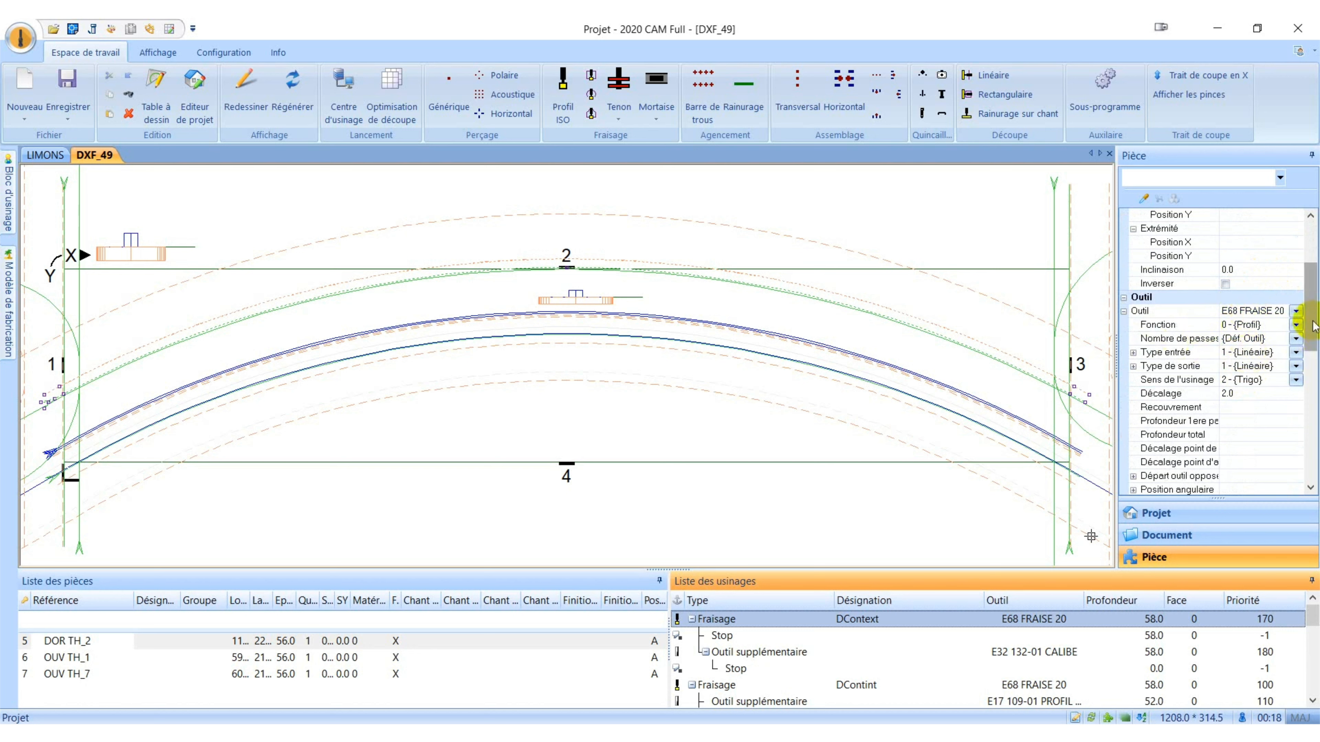
{"action": "left_click_drag", "start_coordinate": [1314, 324], "coordinate": [1315, 384]}
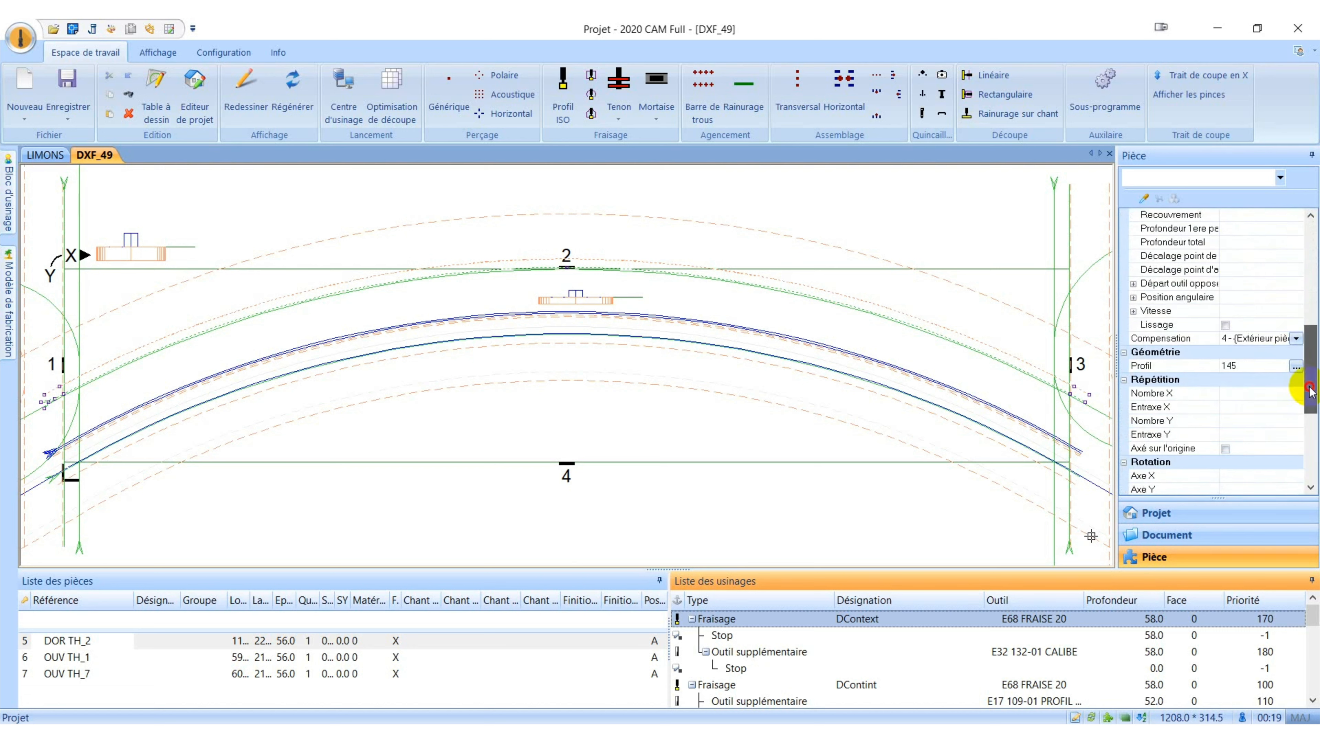
{"action": "left_click_drag", "start_coordinate": [1310, 389], "coordinate": [1314, 439]}
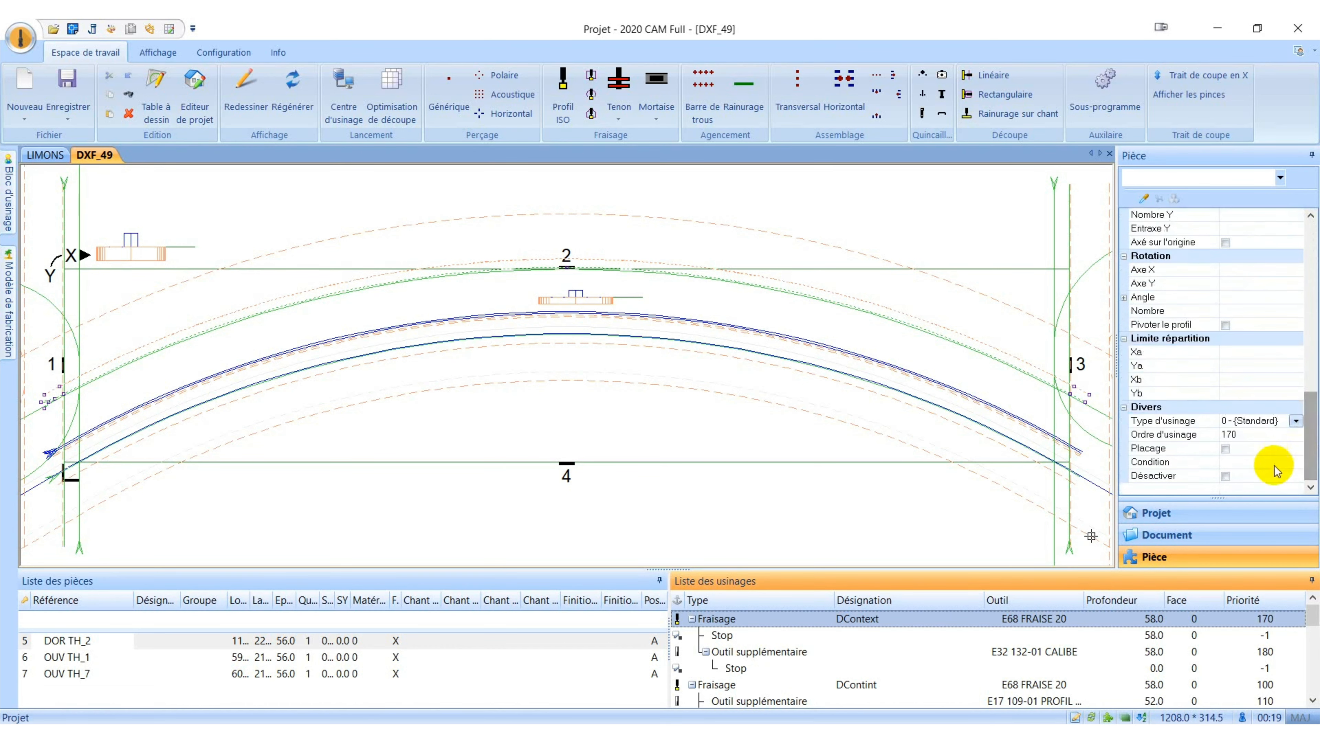
{"action": "left_click_drag", "start_coordinate": [1315, 461], "coordinate": [1313, 287]}
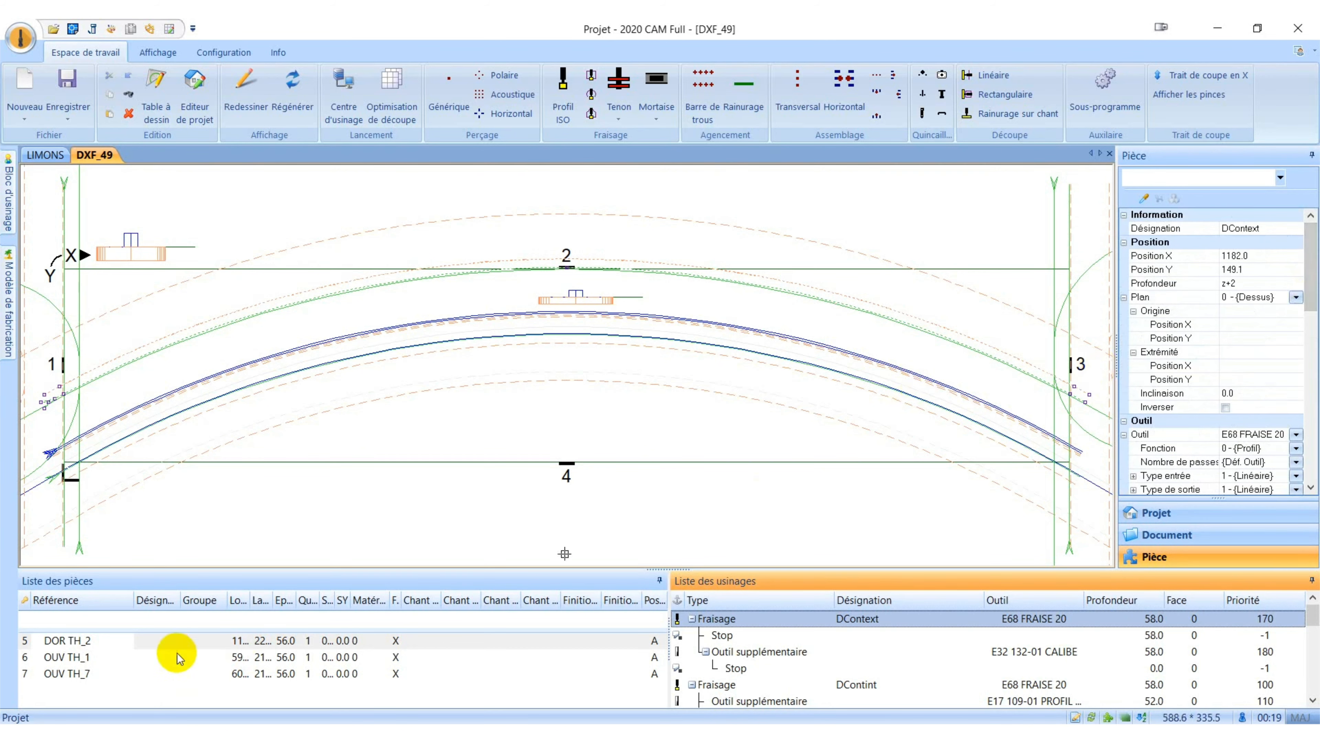
Display the imported pieces DOR TH_2, OUV TH_1 and OUV TH_7 one after another, and return to DOR TH_2.
{"action": "left_click", "coordinate": [80, 645]}
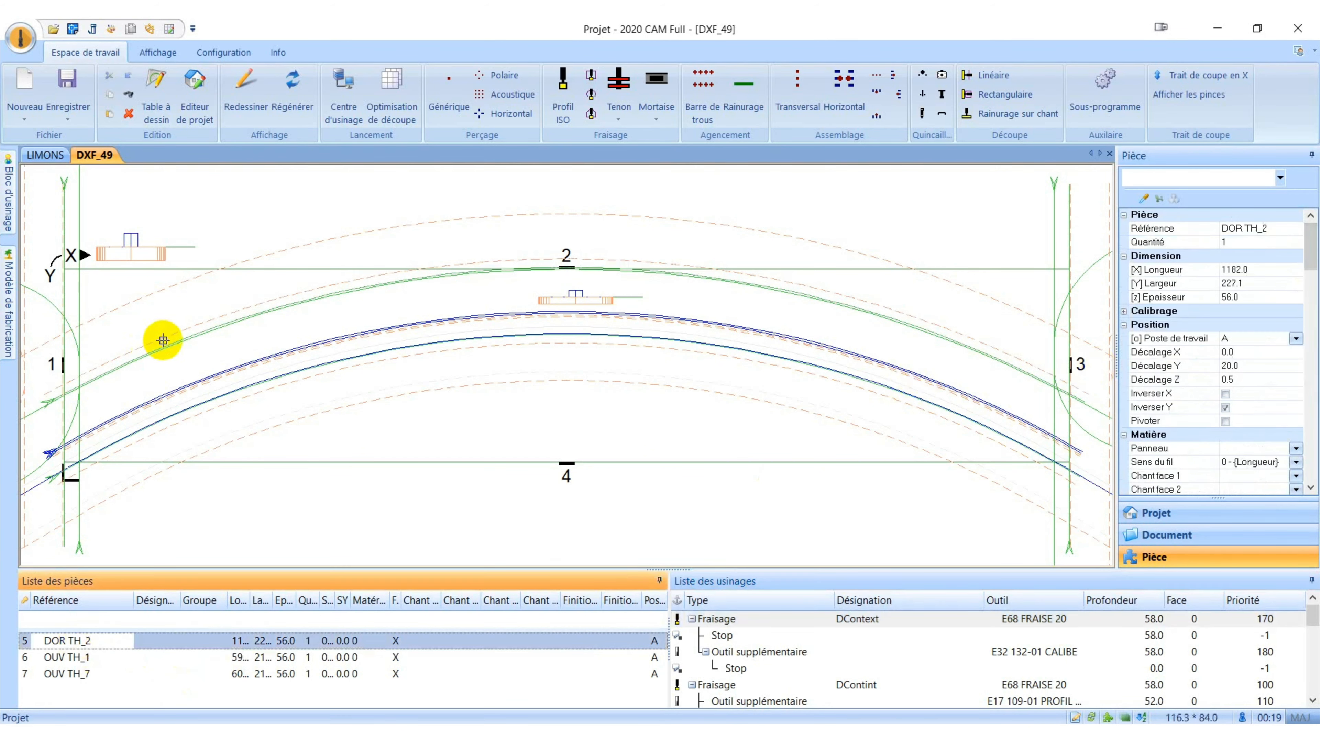
{"action": "left_click", "coordinate": [87, 659]}
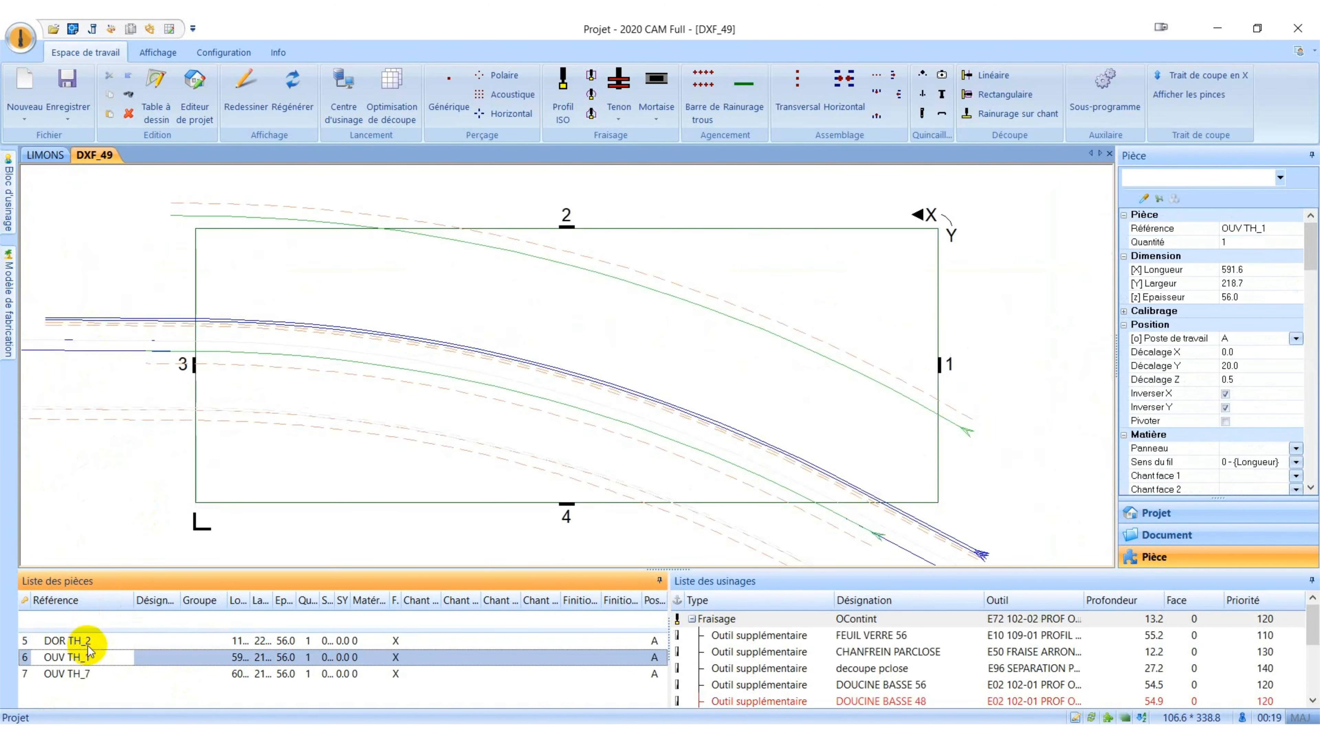
{"action": "left_click", "coordinate": [84, 675]}
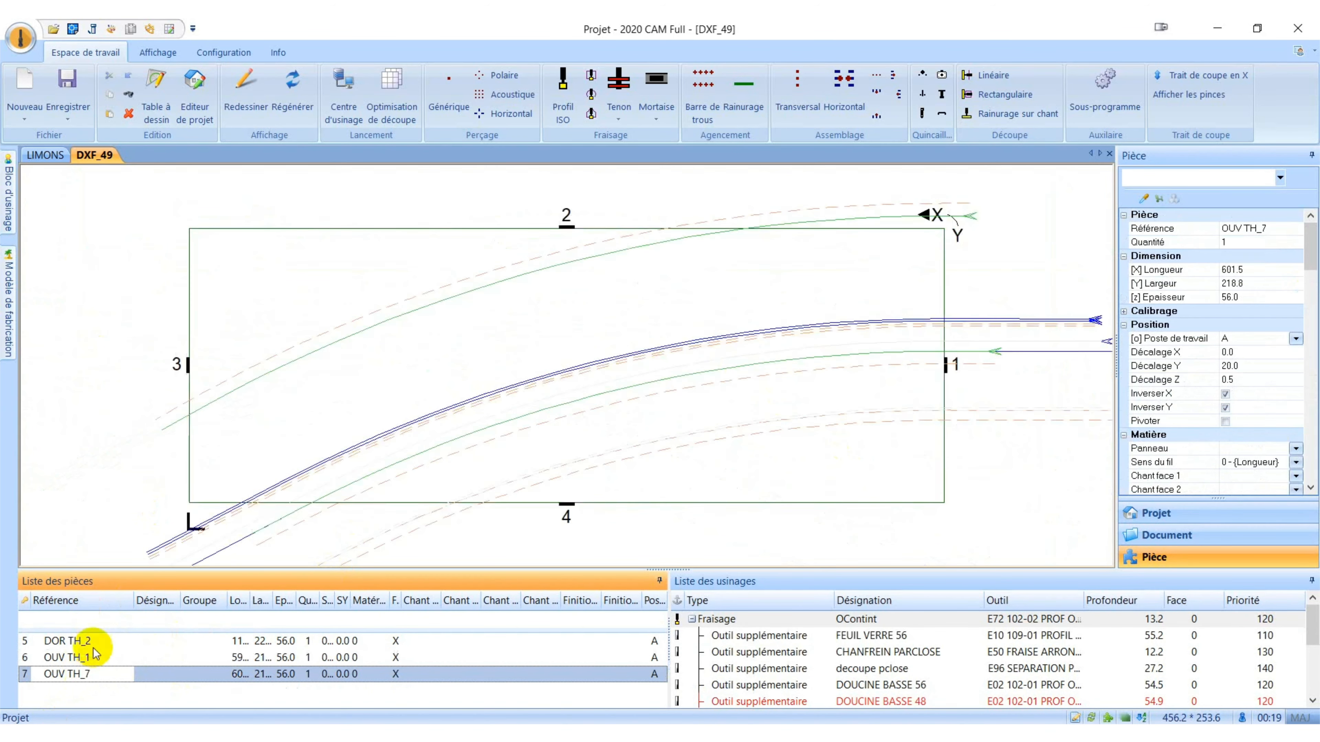
{"action": "left_click", "coordinate": [72, 643]}
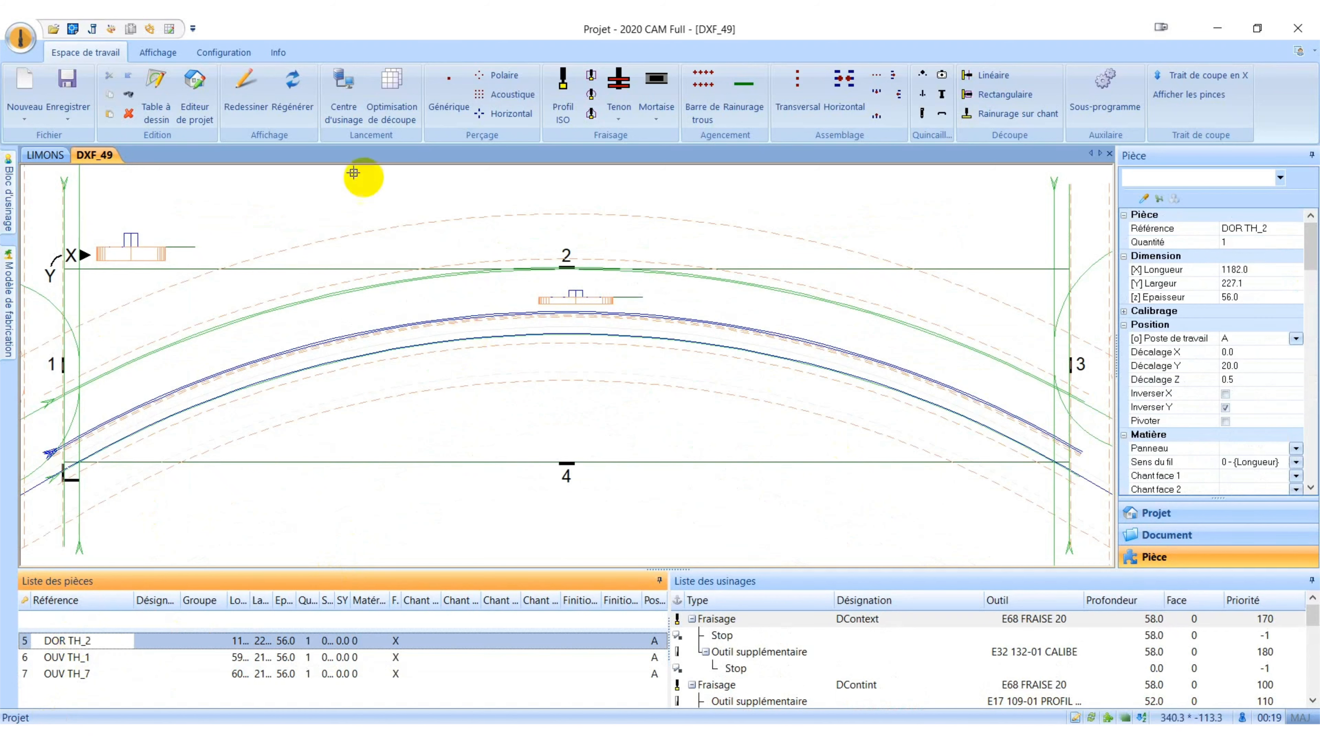
Open the machining centre and exclude OUV TH_7, OUV TH_1 and LIM077I1, keeping only DOR TH_2 selected.
{"action": "left_click", "coordinate": [351, 98]}
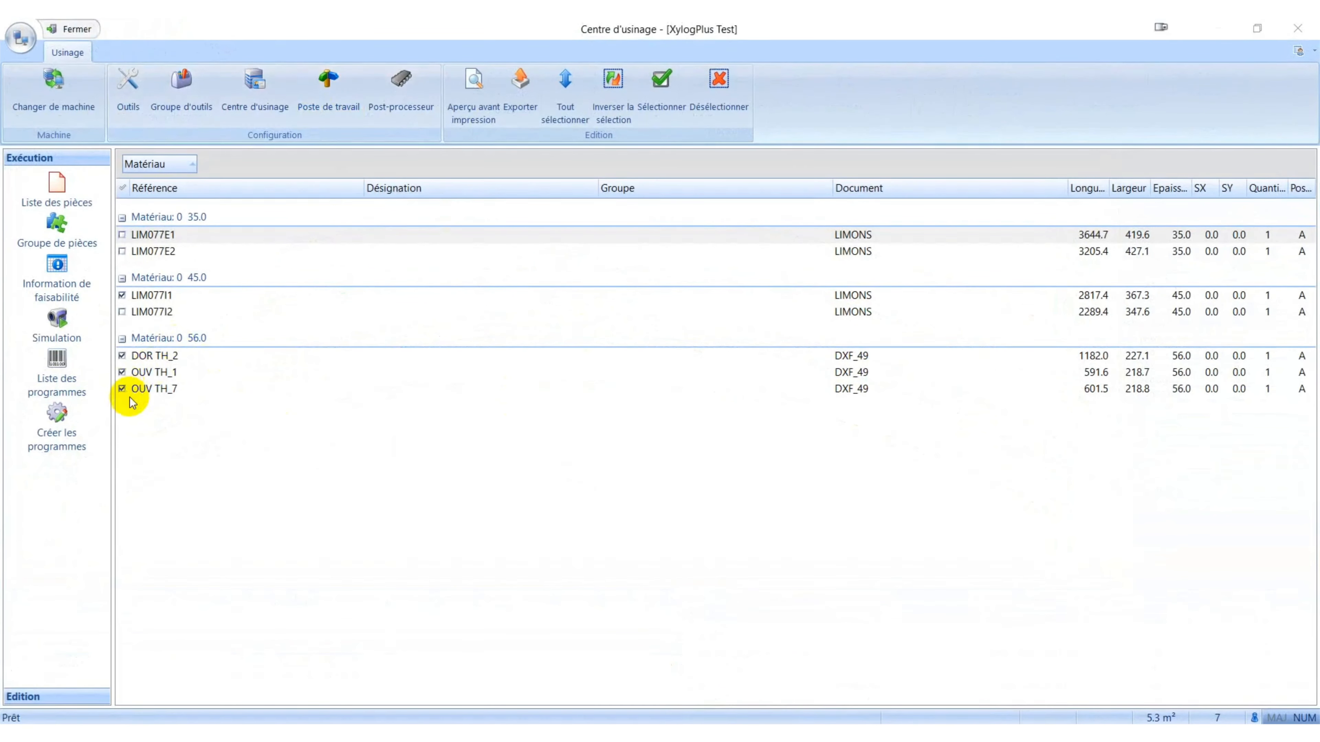
{"action": "left_click", "coordinate": [122, 389]}
{"action": "left_click", "coordinate": [122, 372]}
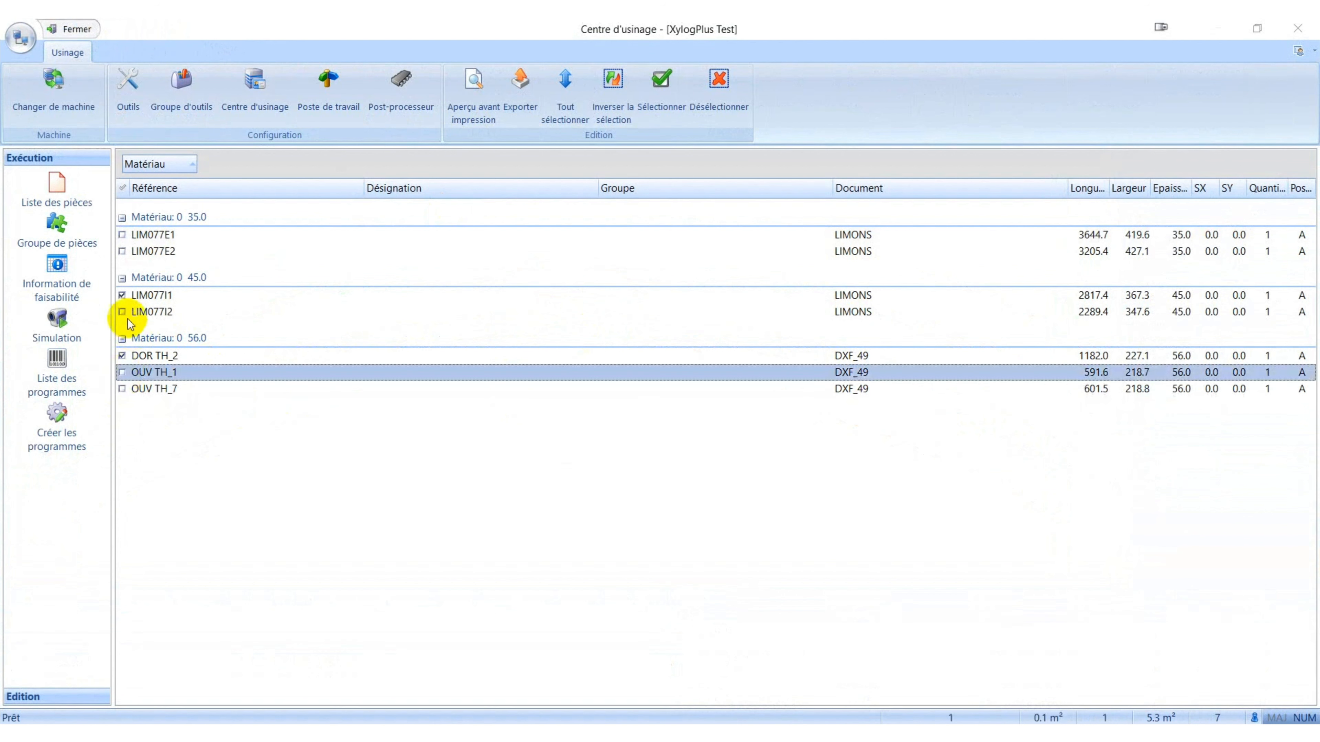
{"action": "left_click", "coordinate": [122, 296]}
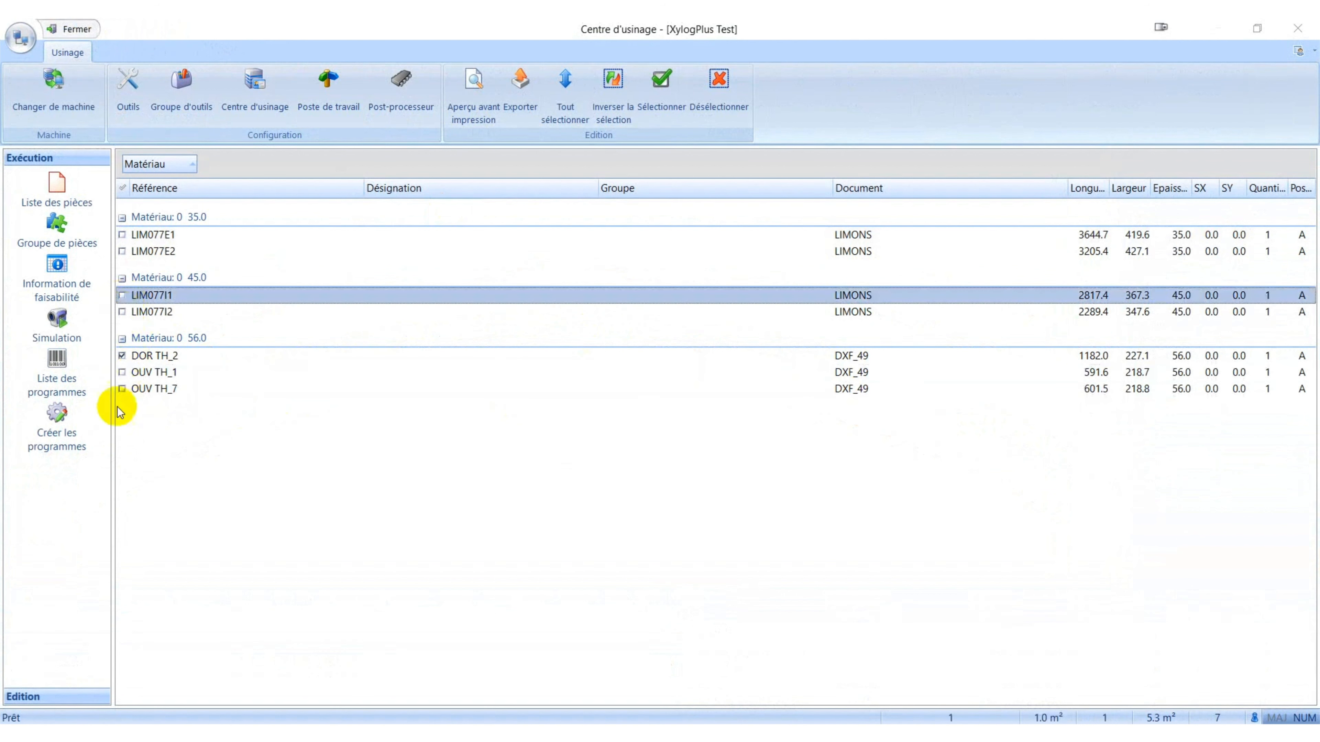
Run the machining simulation of piece DOR TH_2.
{"action": "left_click", "coordinate": [57, 322]}
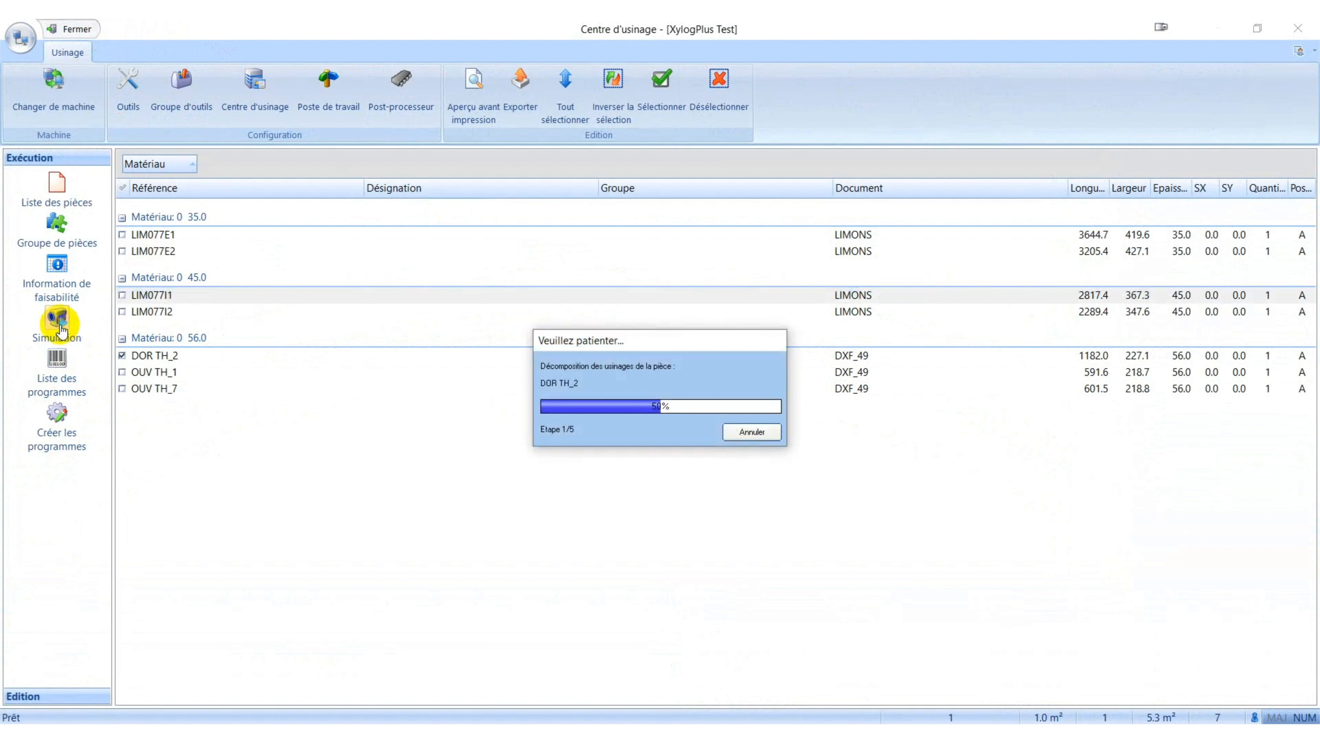